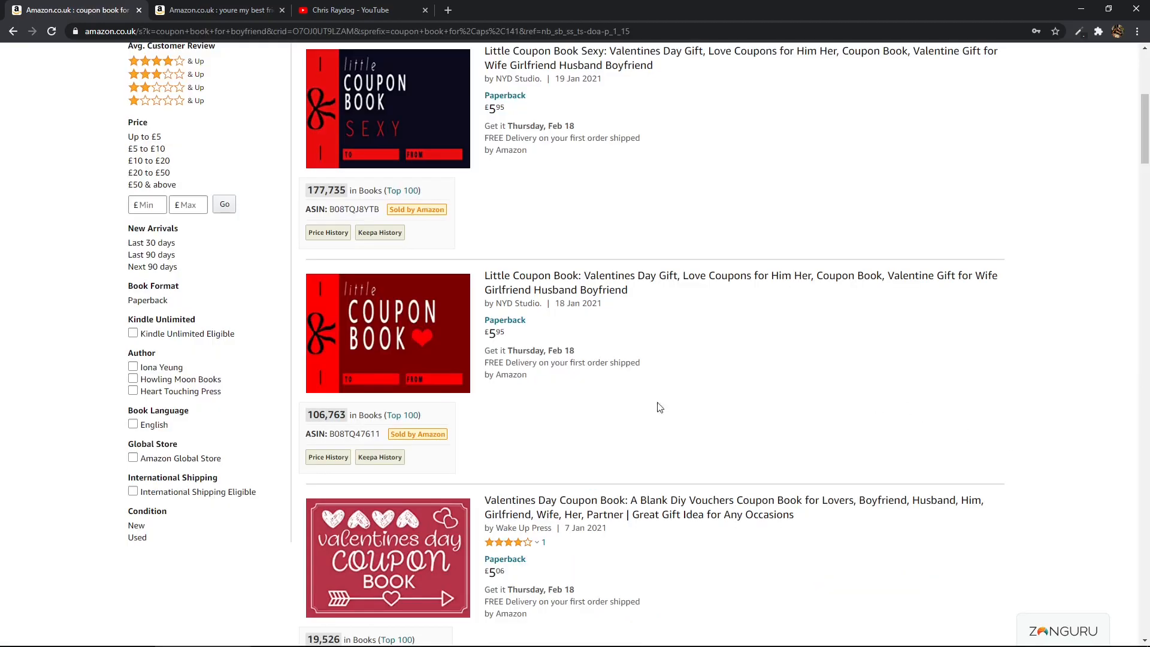
Search Amazon for "coupon book for birthday" and examine the listings with their best-seller ranks
{"action": "scroll", "coordinate": [717, 414], "scroll_direction": "up", "scroll_amount": 6}
{"action": "scroll", "coordinate": [580, 467], "scroll_direction": "down", "scroll_amount": 6}
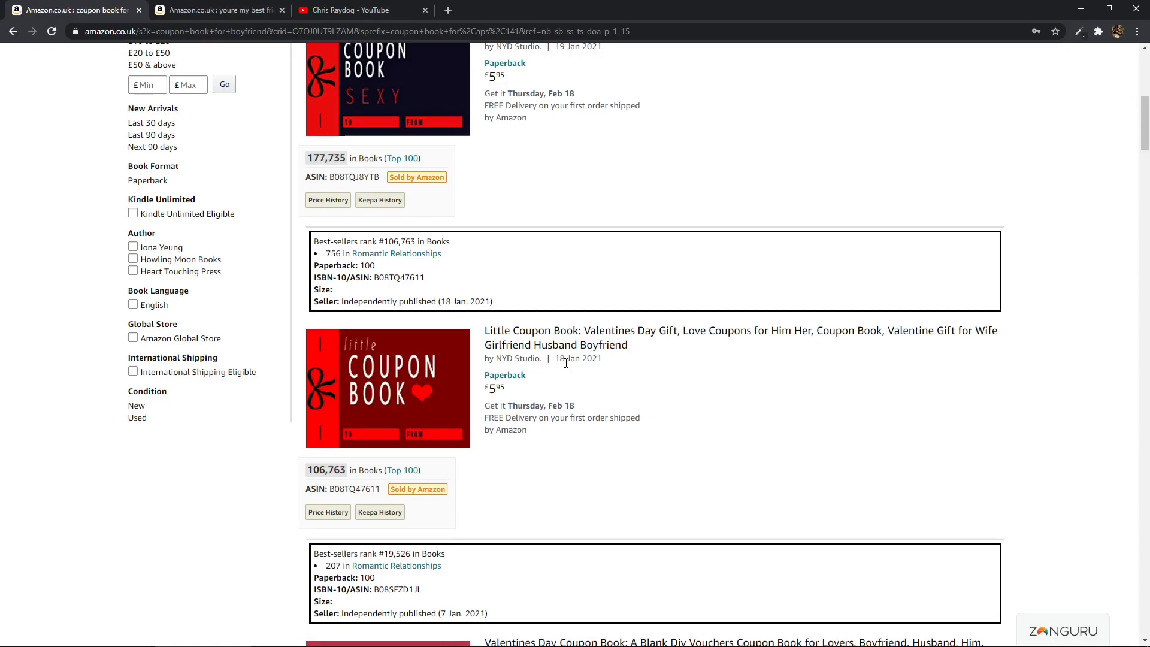
{"action": "scroll", "coordinate": [566, 362], "scroll_direction": "up", "scroll_amount": 8}
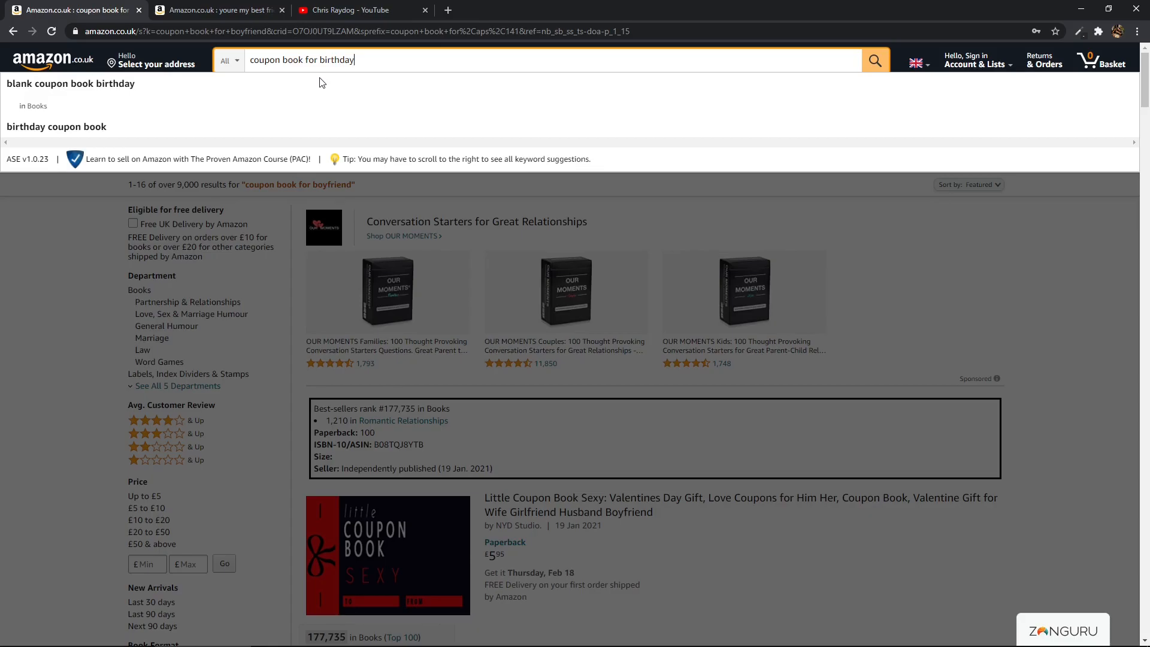
{"action": "key", "text": "Return"}
{"action": "scroll", "coordinate": [1100, 233], "scroll_direction": "down", "scroll_amount": 4}
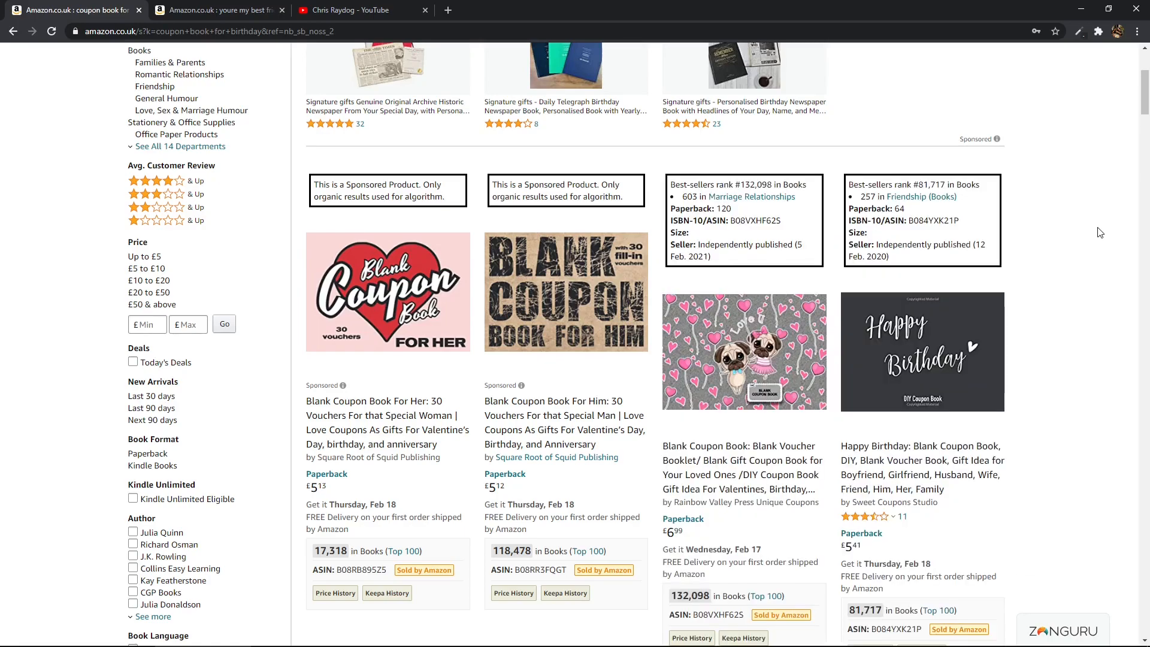
{"action": "scroll", "coordinate": [1055, 267], "scroll_direction": "down", "scroll_amount": 1}
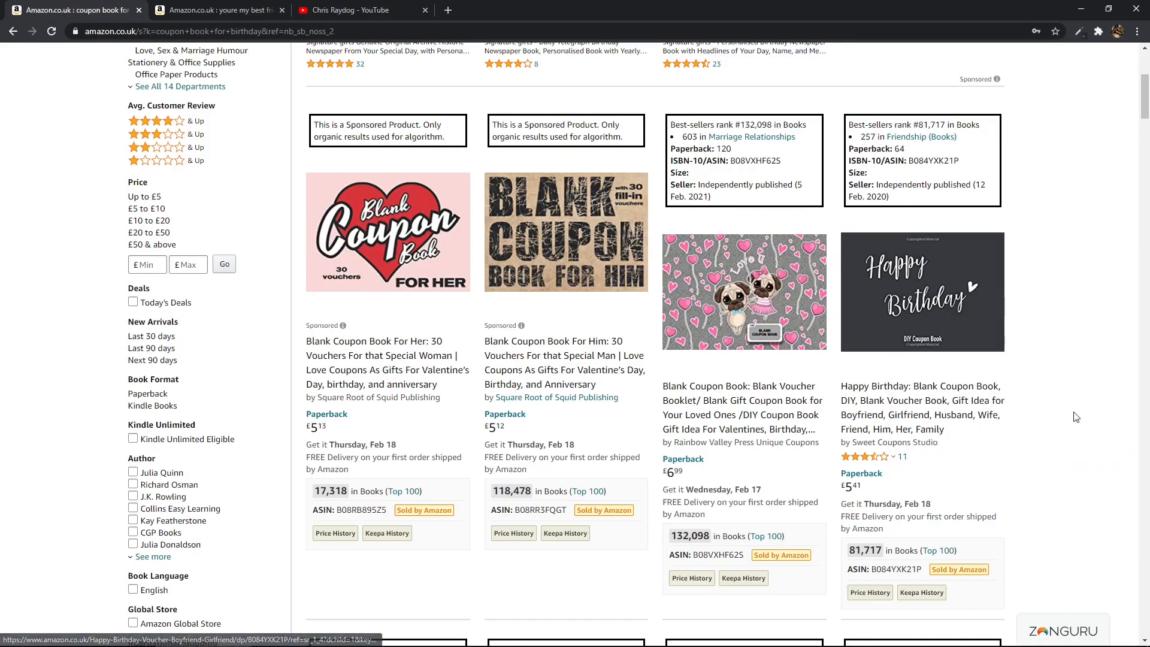
{"action": "scroll", "coordinate": [1065, 481], "scroll_direction": "down", "scroll_amount": 1}
{"action": "scroll", "coordinate": [1064, 480], "scroll_direction": "down", "scroll_amount": 9}
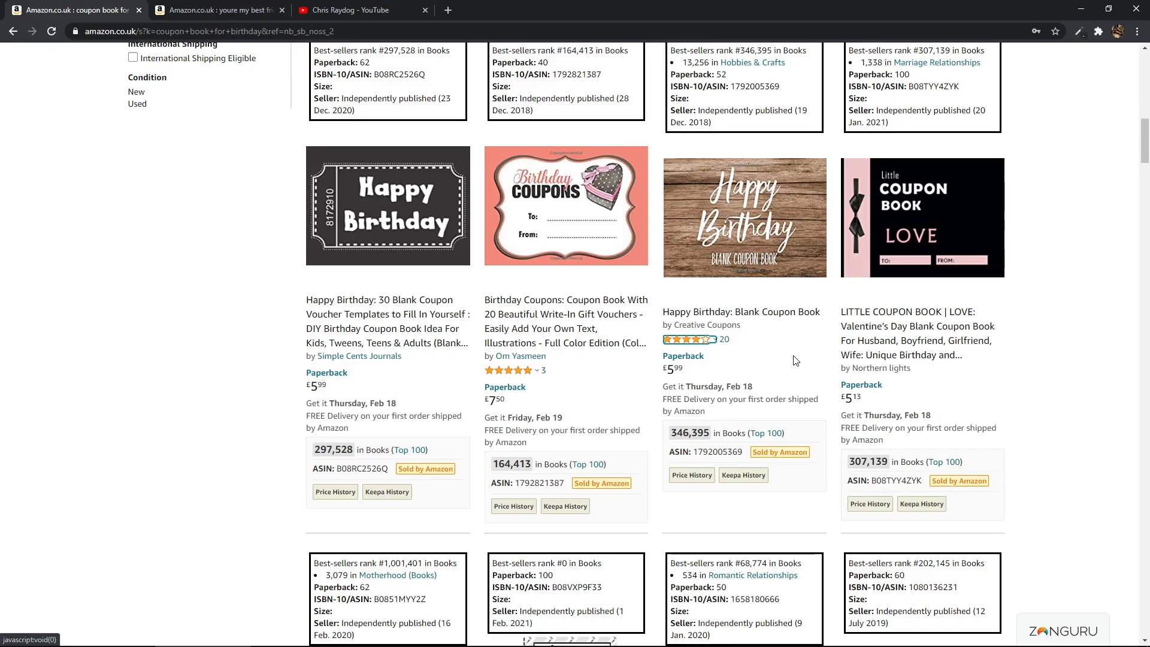
{"action": "mouse_move", "coordinate": [758, 252]}
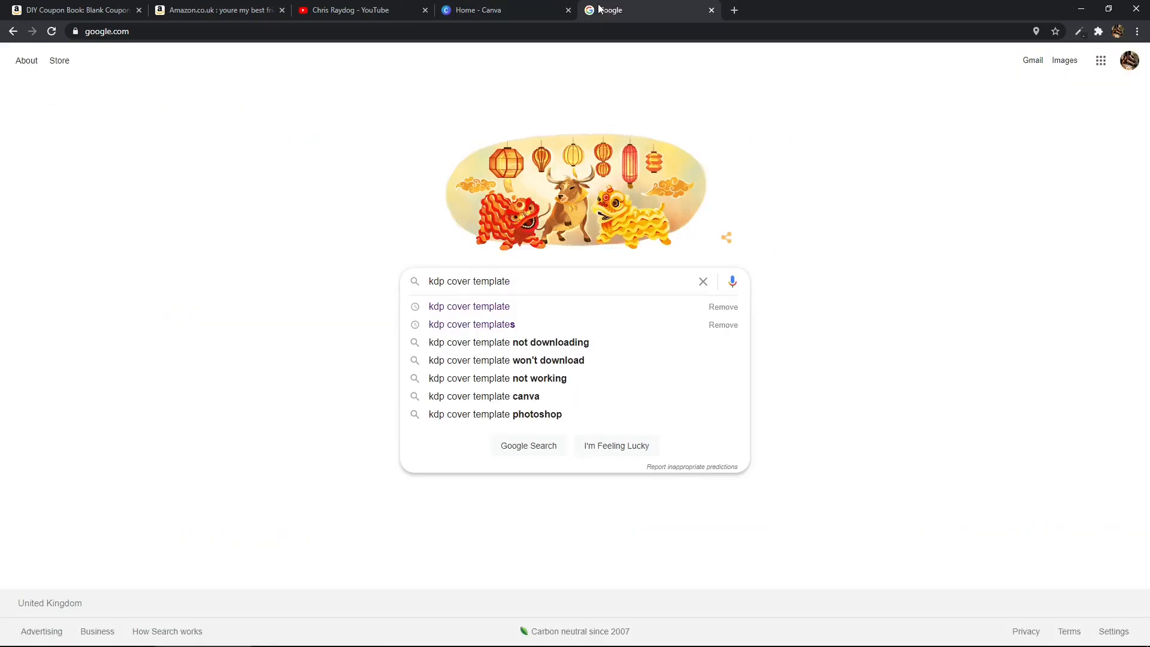
Search Google for "kdp cover template", open Amazon KDP's Paperback Cover Templates page, and choose the 8.25 x 6 in trim size
{"action": "key", "text": "Return"}
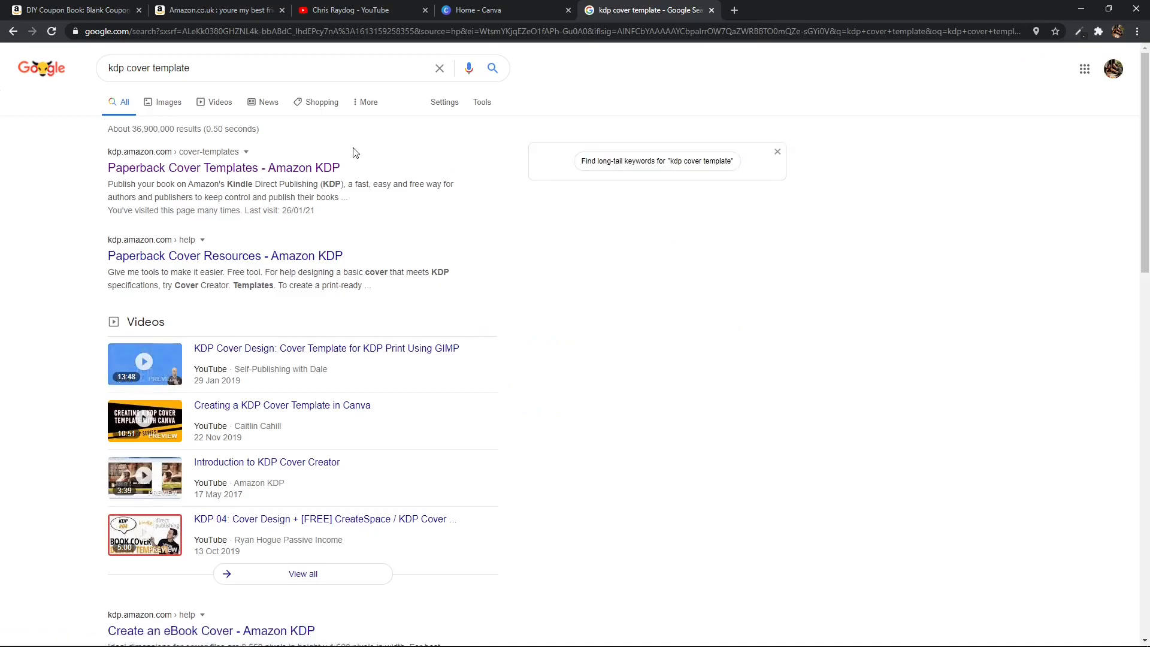
{"action": "left_click", "coordinate": [243, 168]}
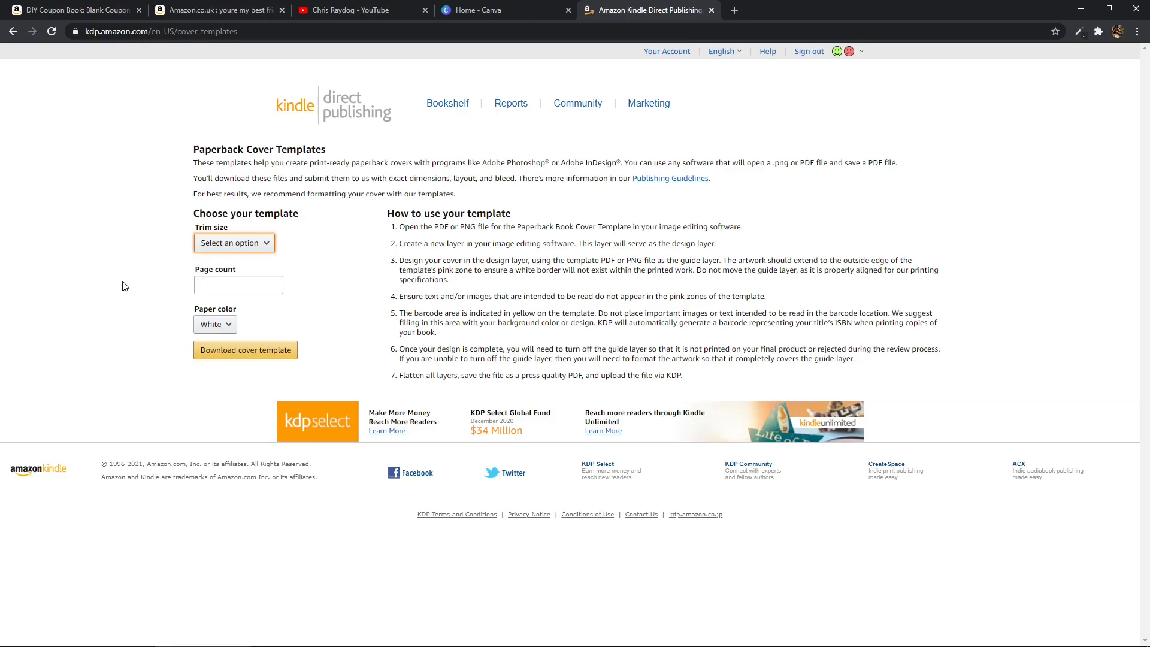
{"action": "left_click", "coordinate": [249, 244]}
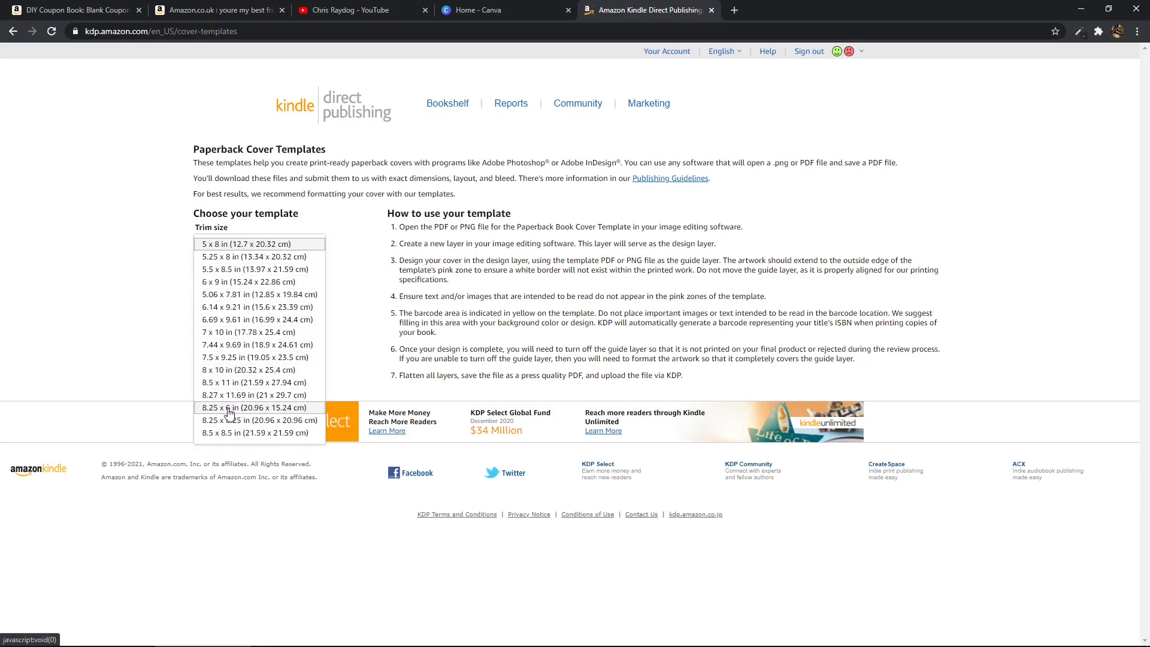
{"action": "left_click", "coordinate": [269, 413]}
Check the DIY Coupon Book's print length, set the page count to 60 with White paper, and download the cover template
{"action": "left_click", "coordinate": [223, 281]}
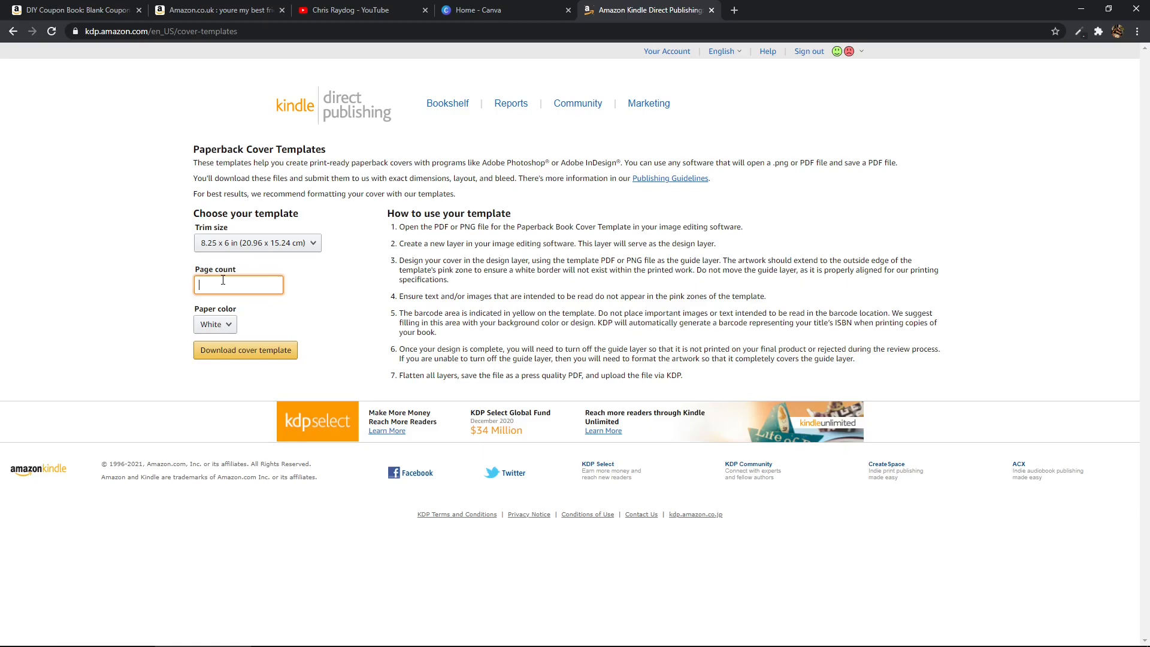
{"action": "left_click", "coordinate": [81, 10]}
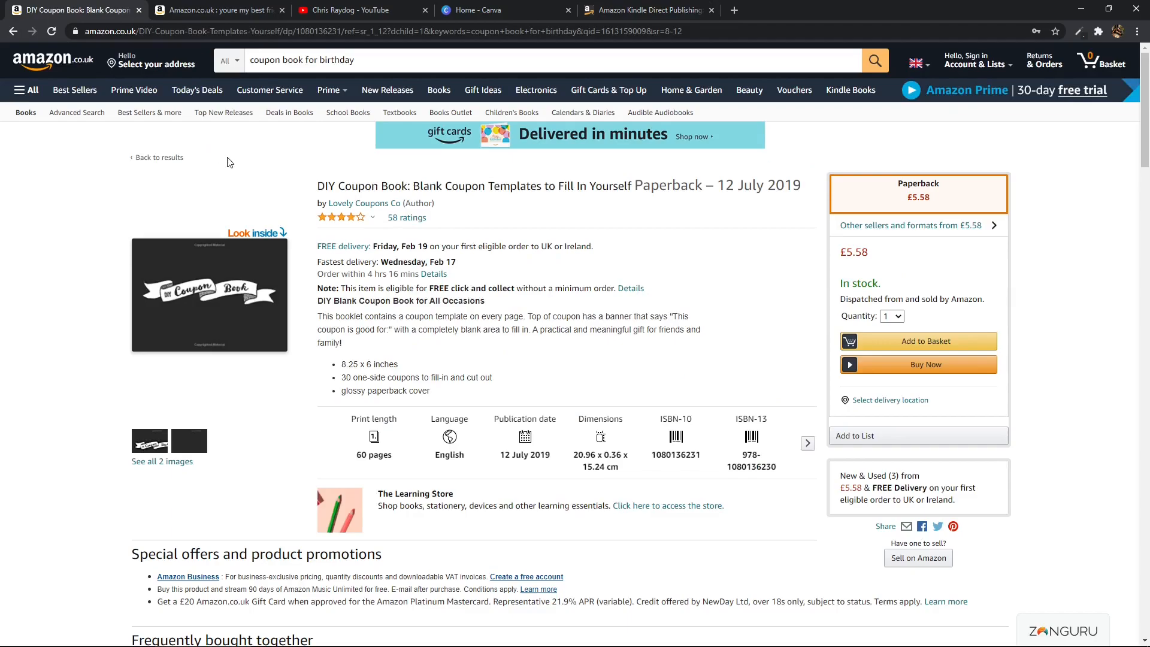
{"action": "left_click", "coordinate": [650, 9]}
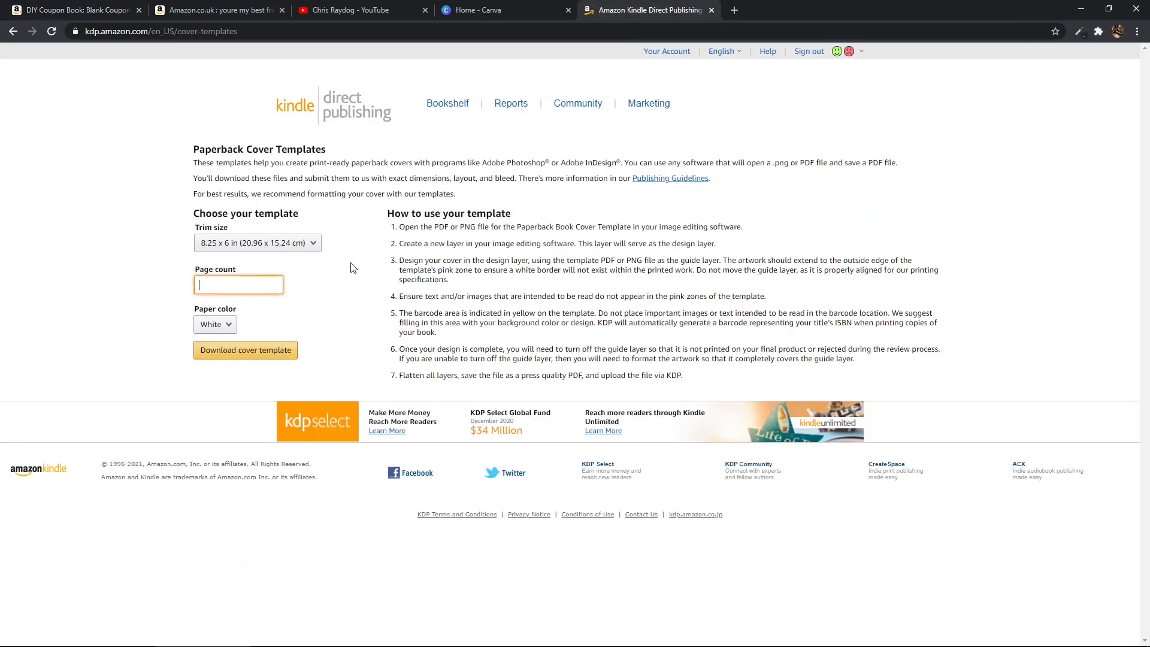
{"action": "type", "text": "60"}
{"action": "left_click", "coordinate": [229, 333]}
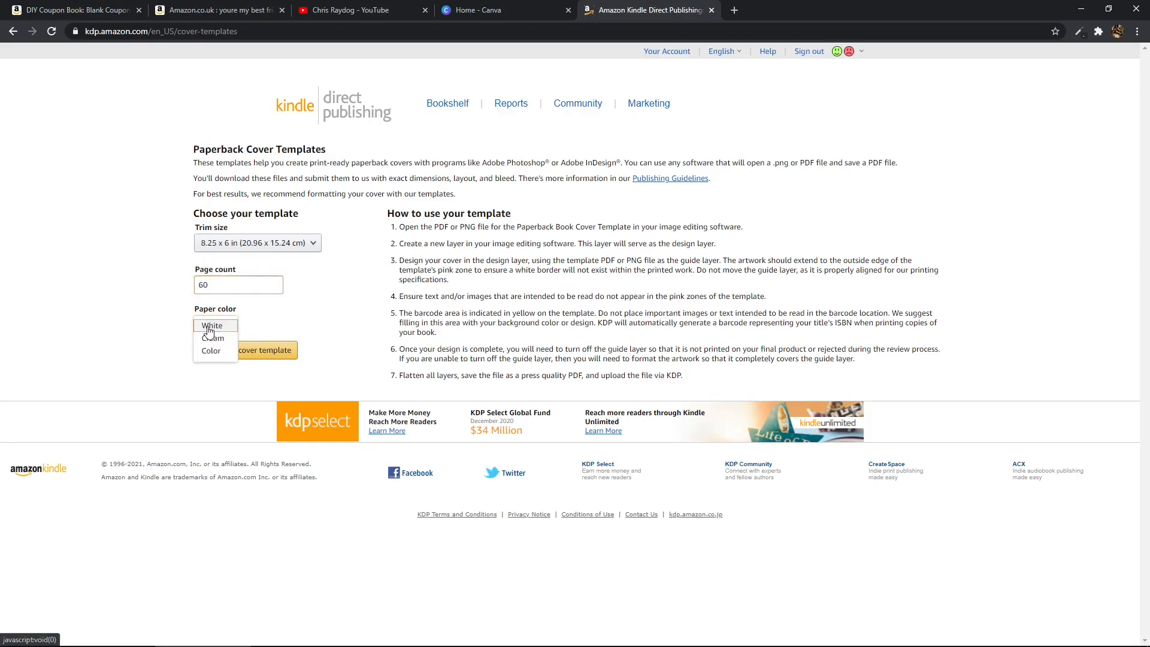
{"action": "left_click", "coordinate": [212, 326]}
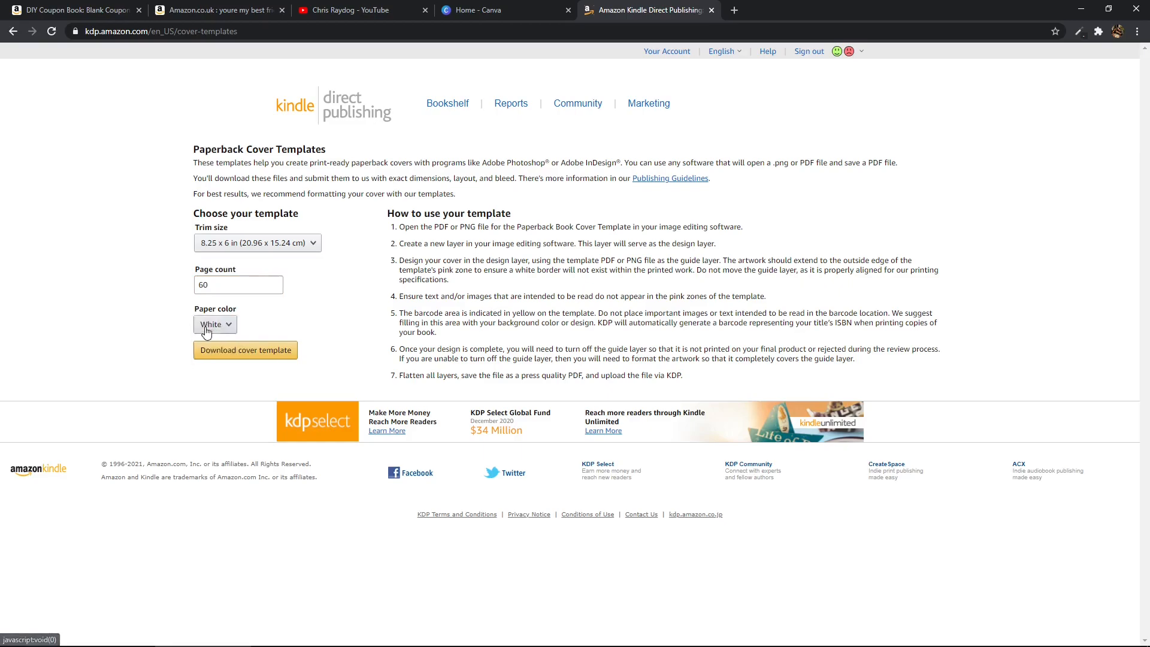
{"action": "left_click", "coordinate": [273, 356]}
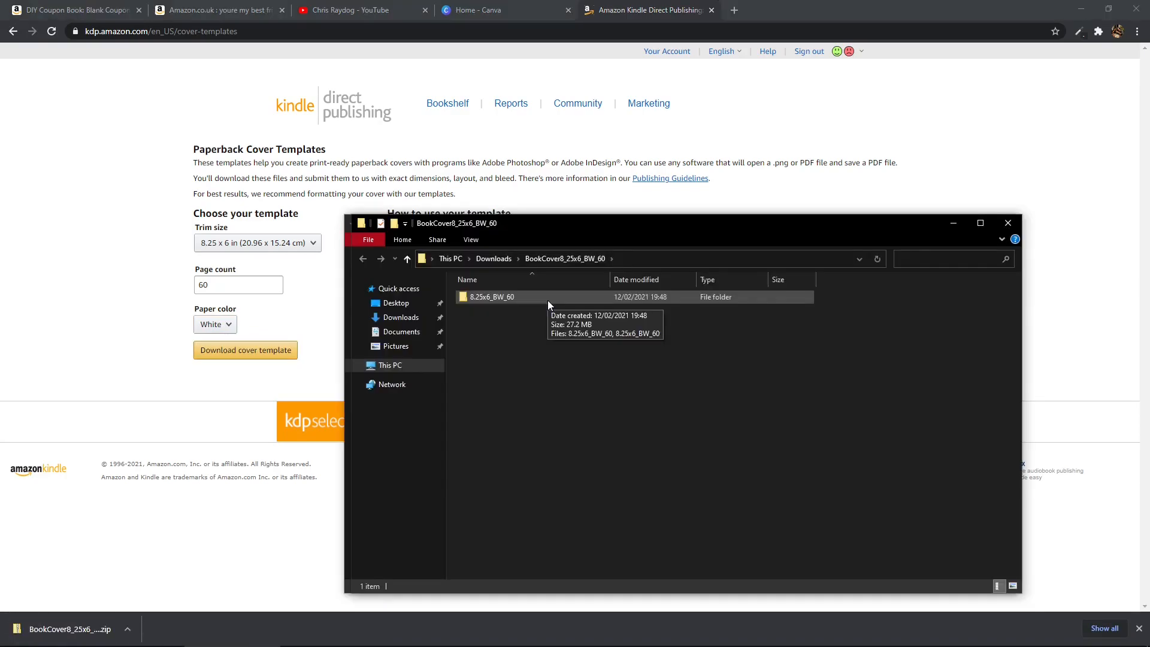
Open the image file from the extracted 8.25x6_BW_60 template folder in Paint and save it as youtbecanva
{"action": "double_click", "coordinate": [548, 300]}
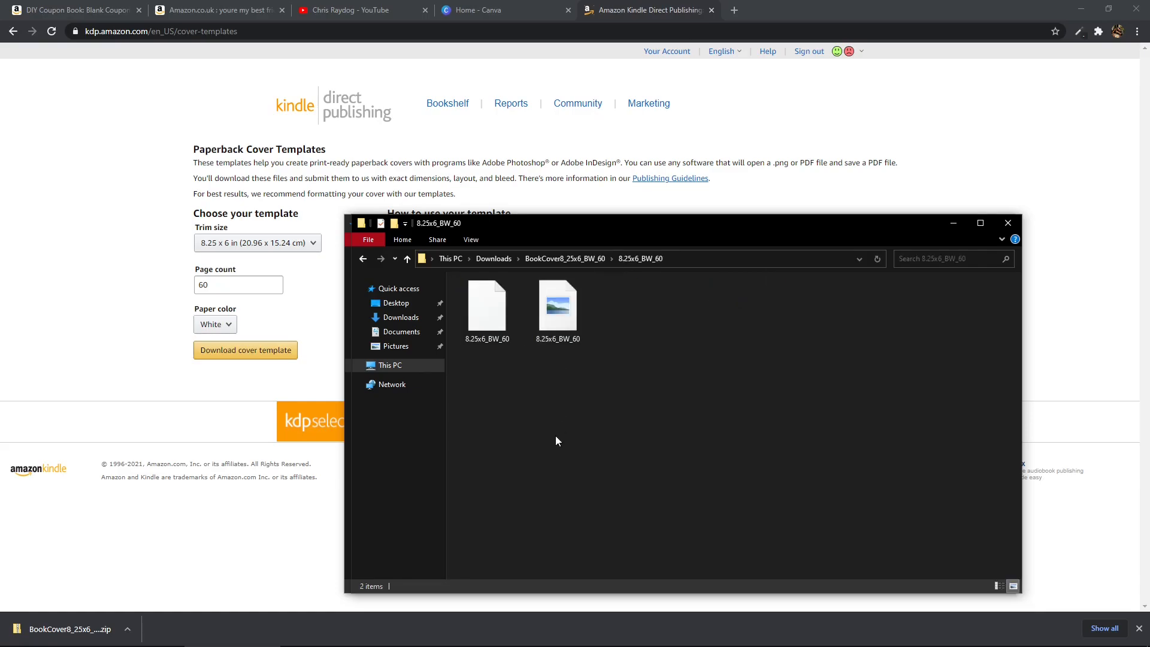
{"action": "right_click", "coordinate": [559, 333]}
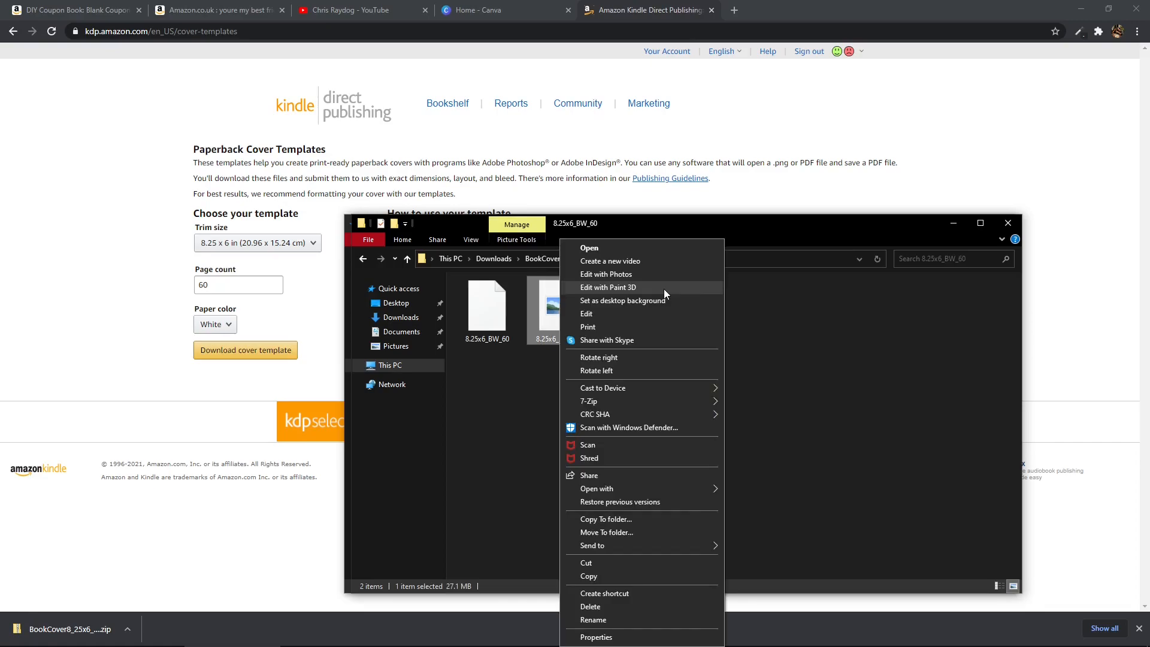
{"action": "left_click", "coordinate": [637, 313]}
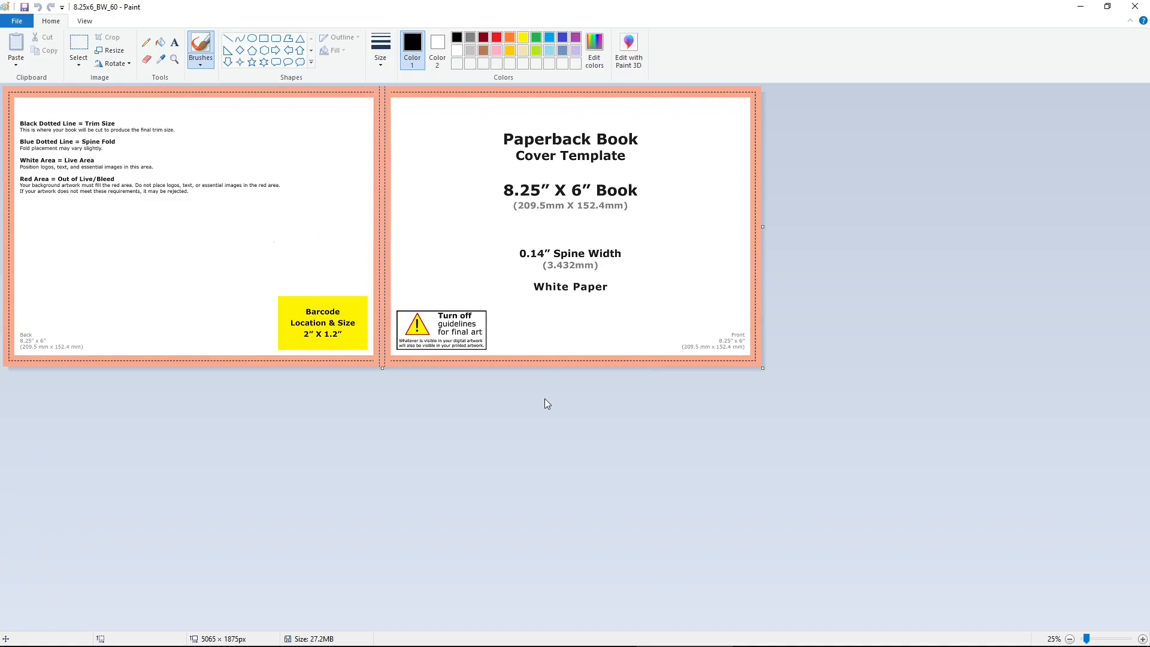
{"action": "left_click", "coordinate": [18, 21]}
{"action": "mouse_move", "coordinate": [66, 120]}
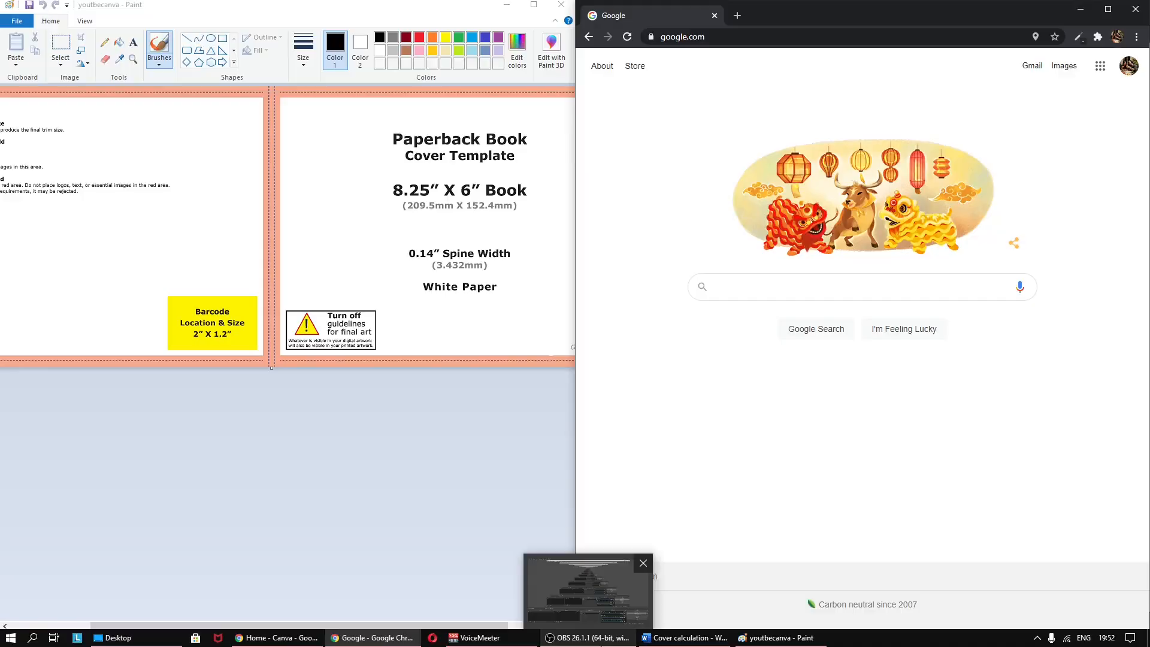
Consult the formula in the Cover calculation document and calculate the full cover width in Google as 8.25+8.25+0.14+0.125+0.125
{"action": "left_click", "coordinate": [695, 638]}
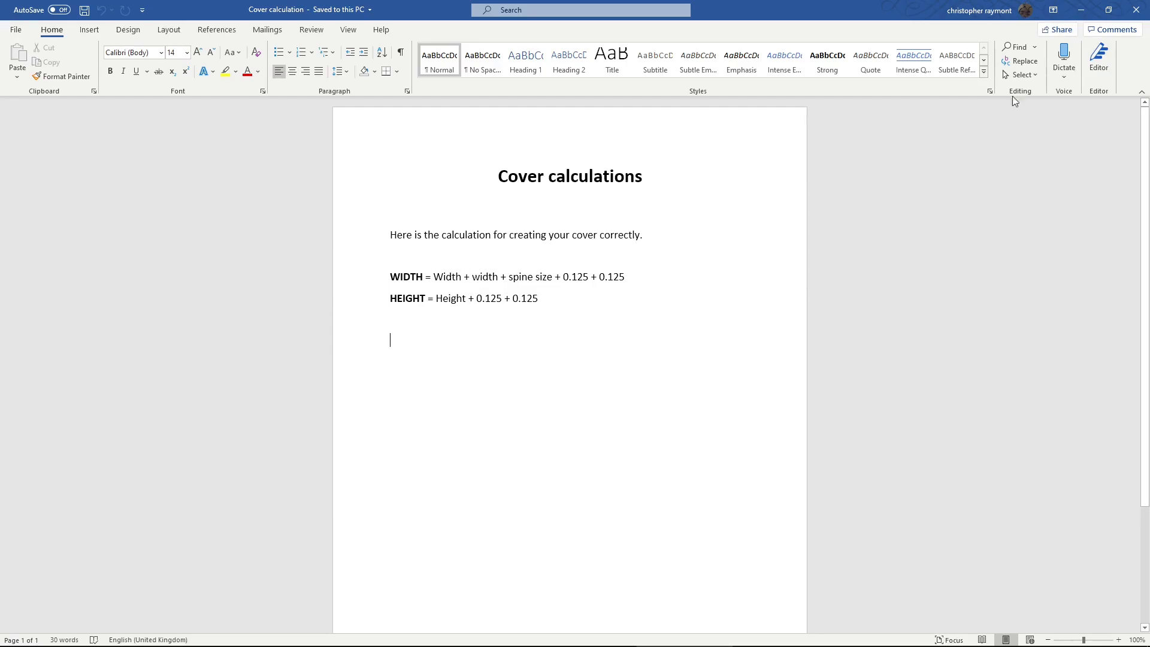
{"action": "left_click", "coordinate": [1081, 10]}
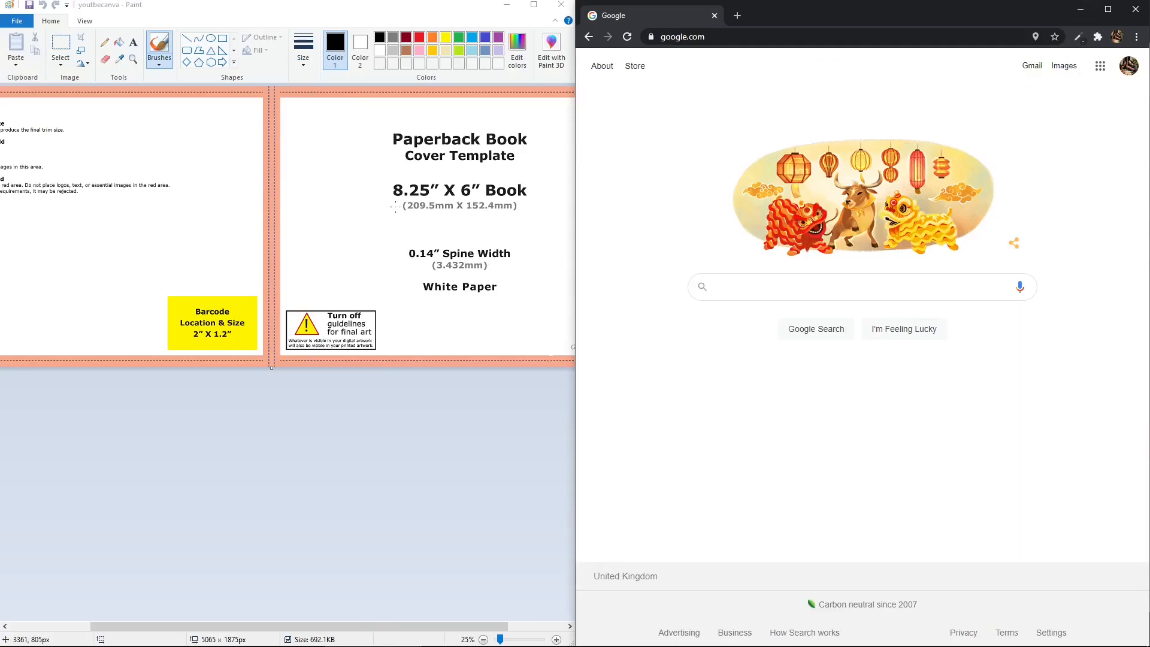
{"action": "left_click", "coordinate": [732, 286]}
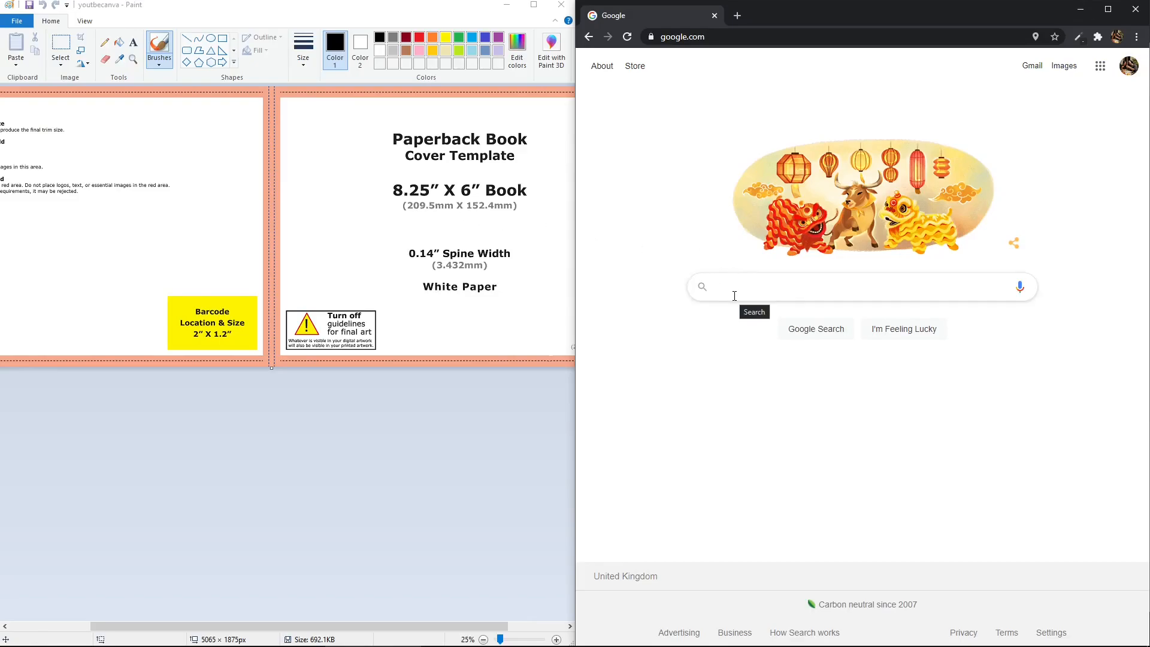
{"action": "type", "text": "8.25+8.25"}
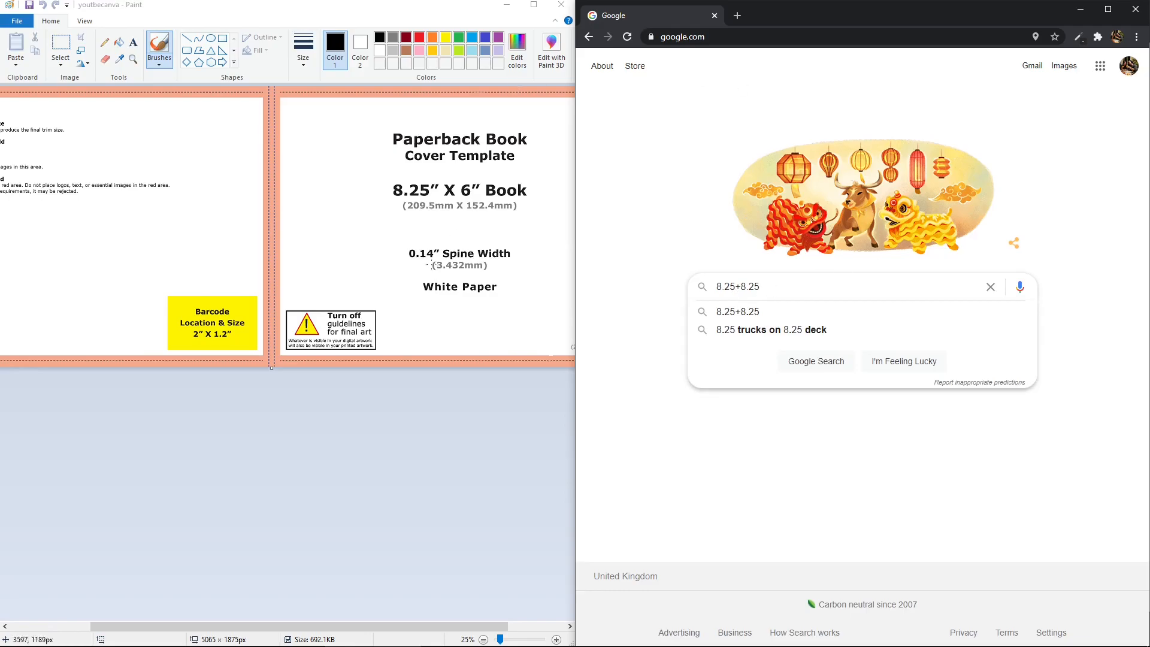
{"action": "type", "text": "+"}
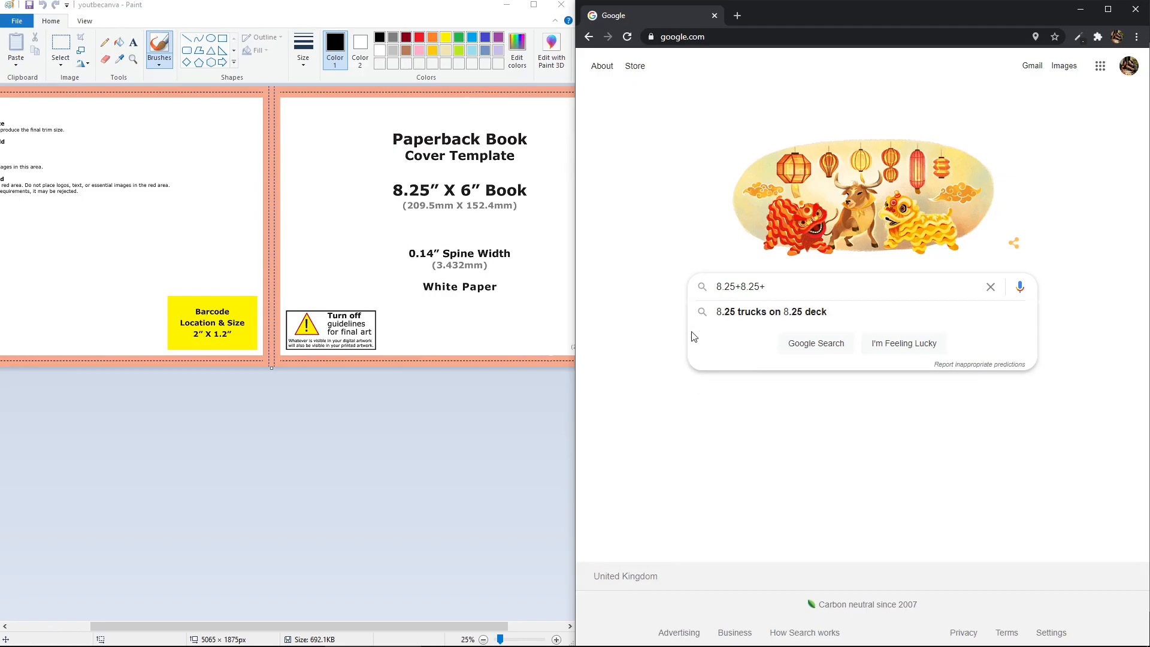
{"action": "type", "text": "0.14"}
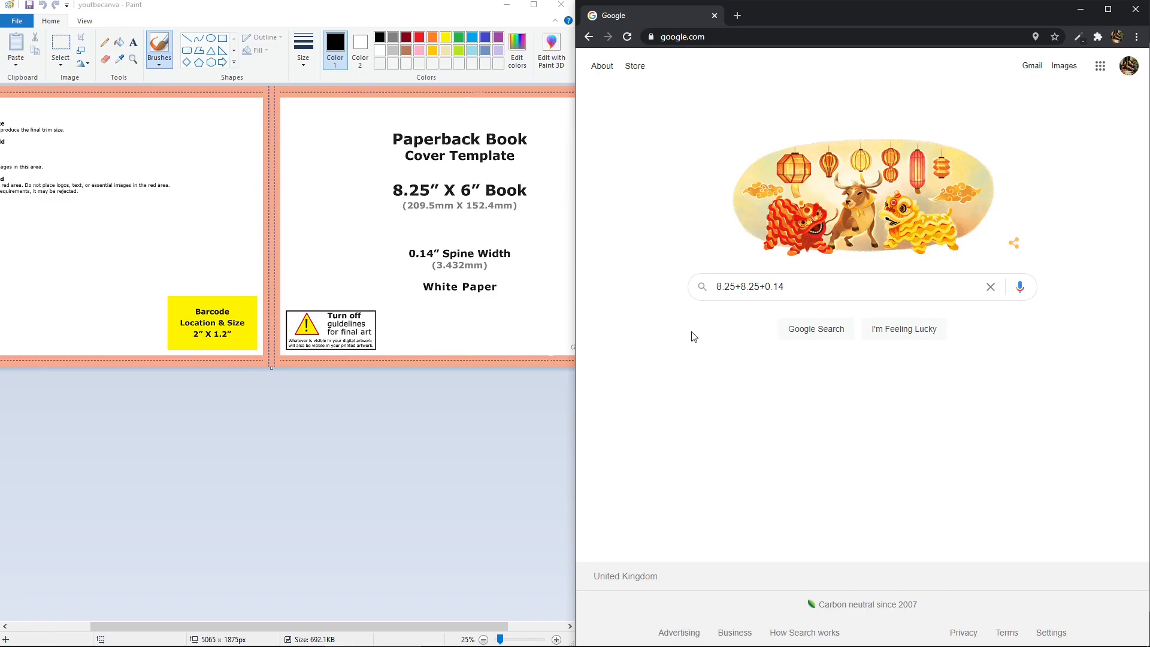
{"action": "type", "text": "+0.125+0.125"}
{"action": "left_click", "coordinate": [815, 331]}
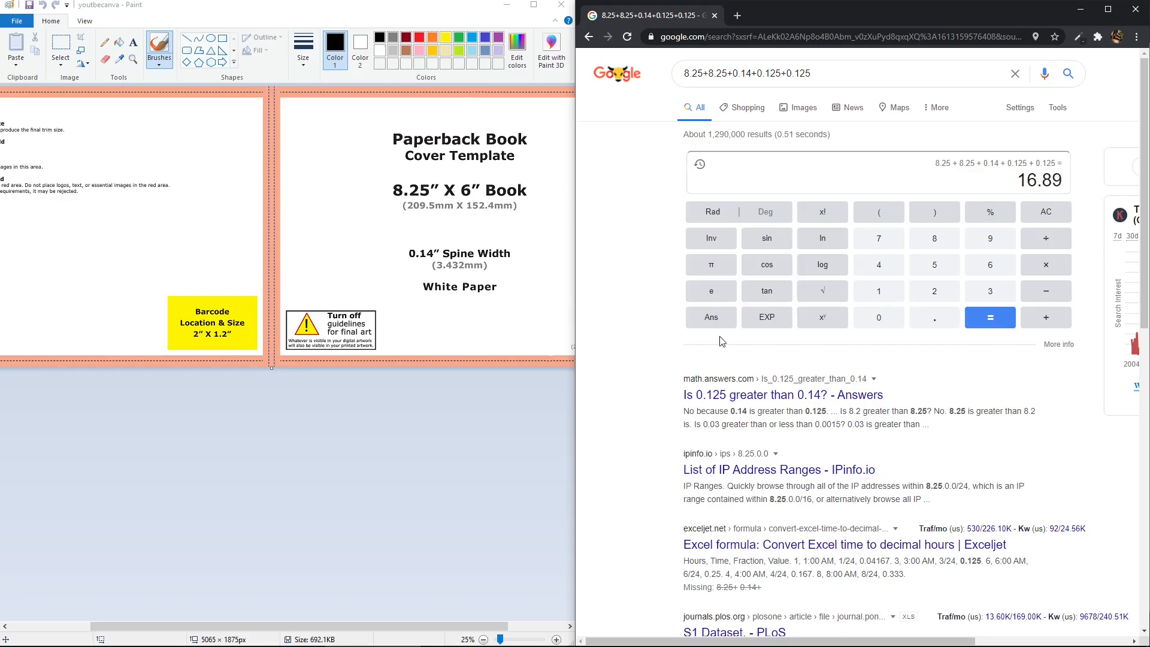
Switch to Canva and set the custom design width to 16.89 in
{"action": "left_click", "coordinate": [280, 637]}
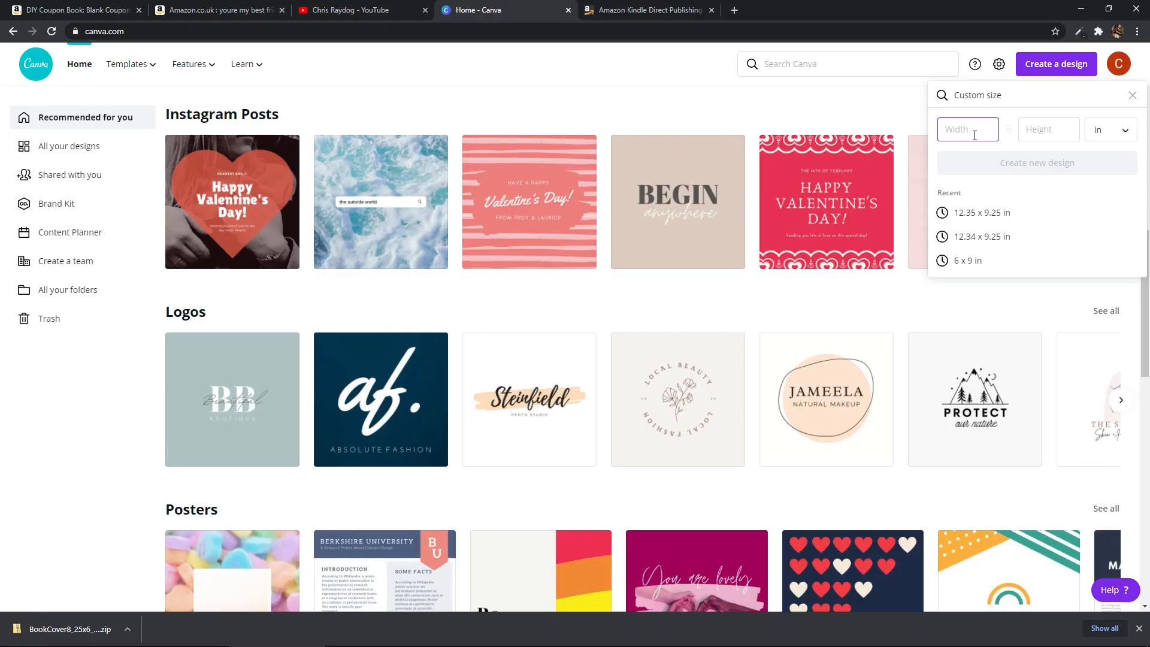
{"action": "type", "text": "16.89"}
Calculate the full cover height in Google as 6+0.125+0.125, following the height formula in the Cover calculation document
{"action": "key", "text": "alt+Tab"}
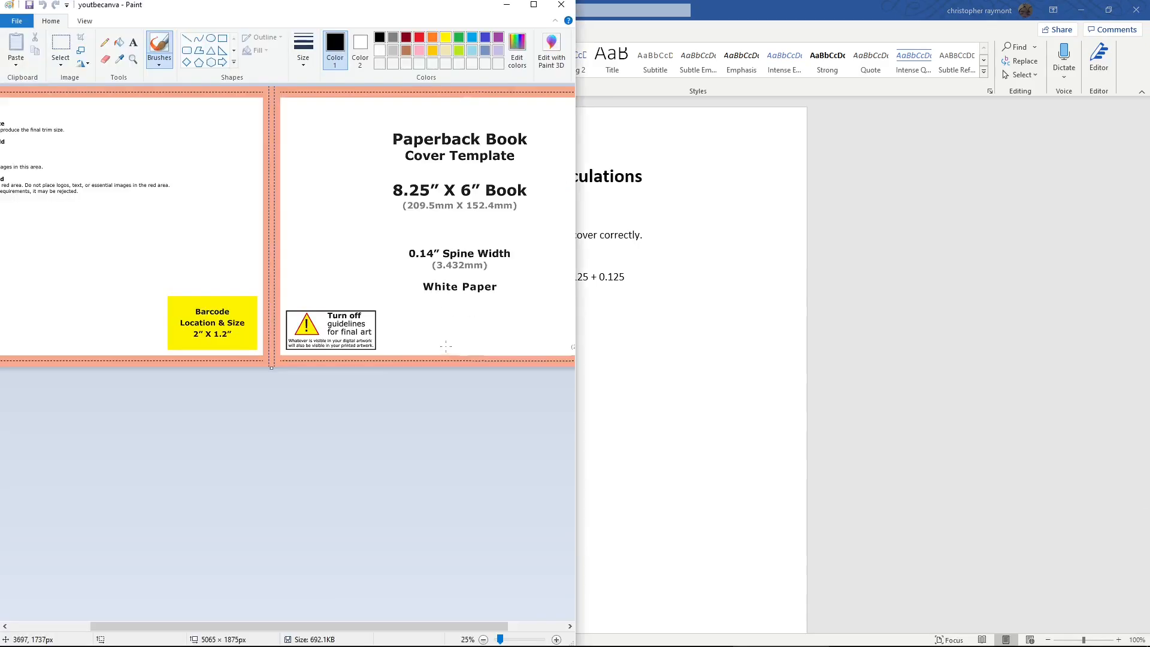
{"action": "left_click", "coordinate": [573, 636]}
{"action": "left_click", "coordinate": [650, 355]}
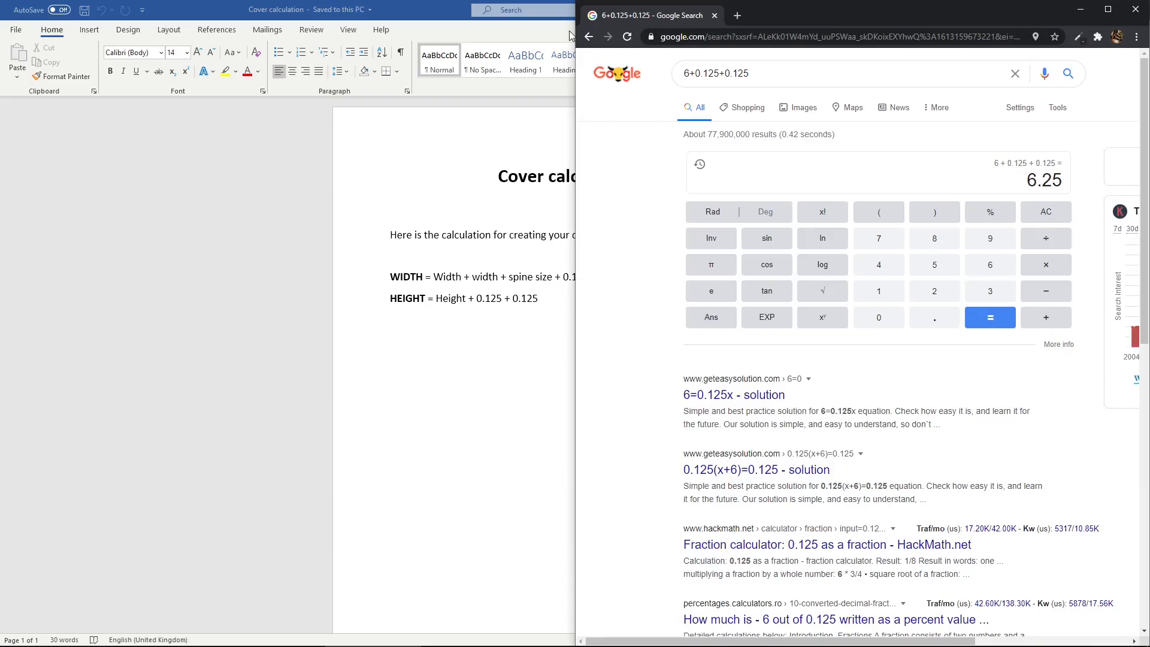
{"action": "left_click", "coordinate": [229, 353]}
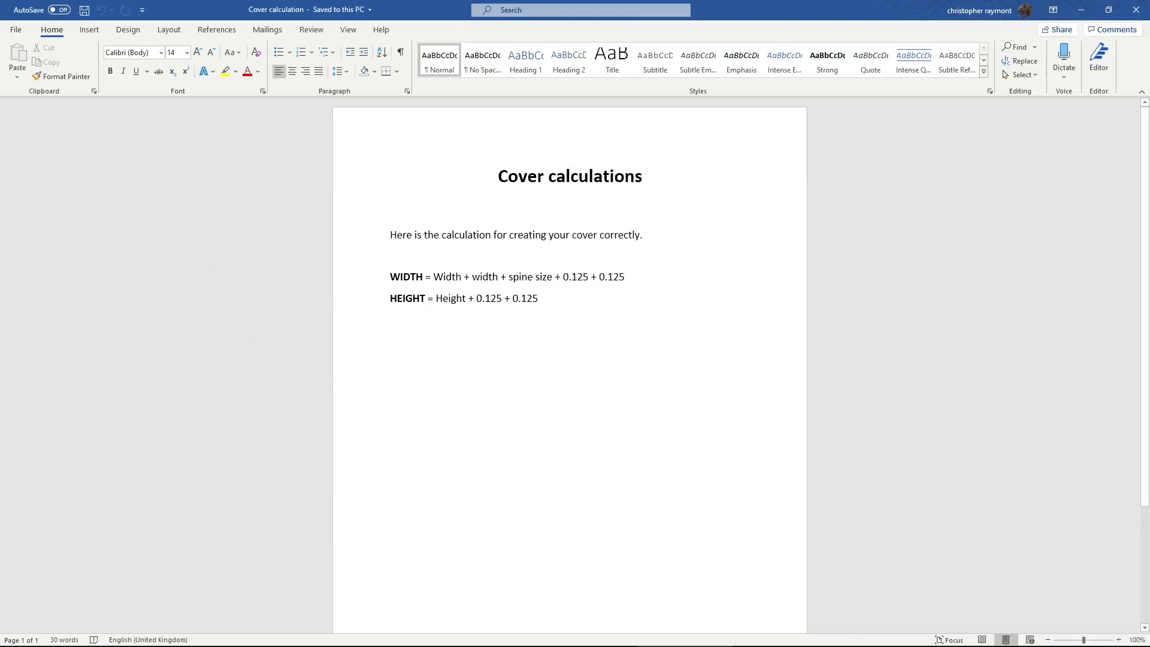
Return to Canva, set the custom design height to 6.25 in, and create the new design
{"action": "mouse_move", "coordinate": [311, 644]}
{"action": "left_click", "coordinate": [260, 644]}
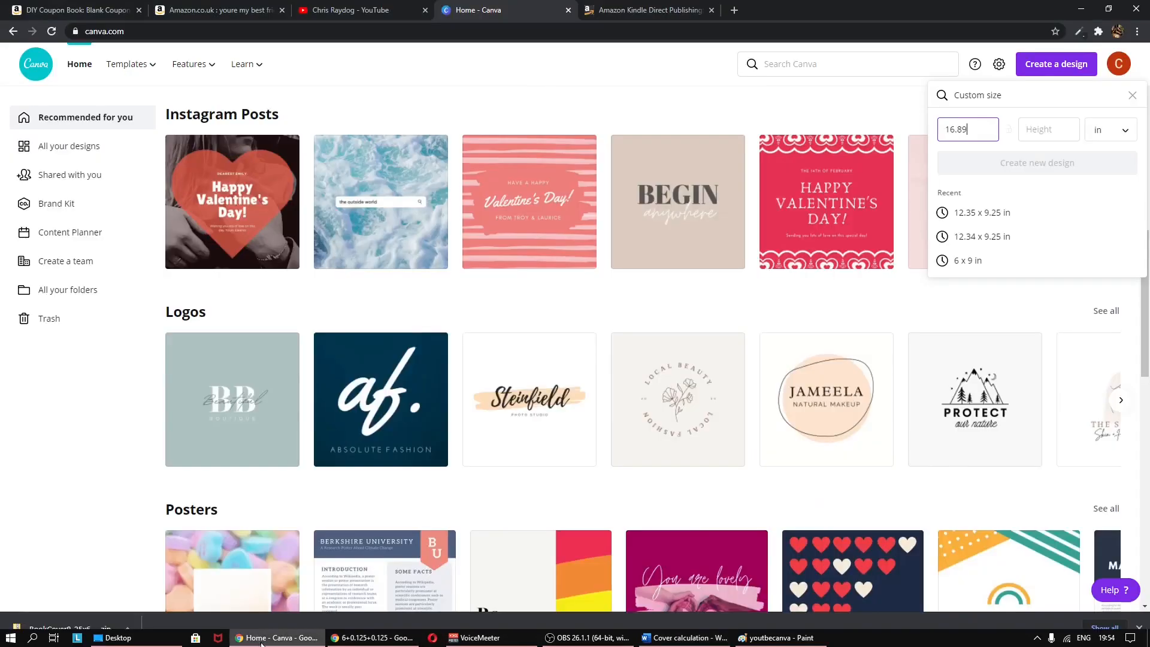
{"action": "left_click", "coordinate": [1049, 128]}
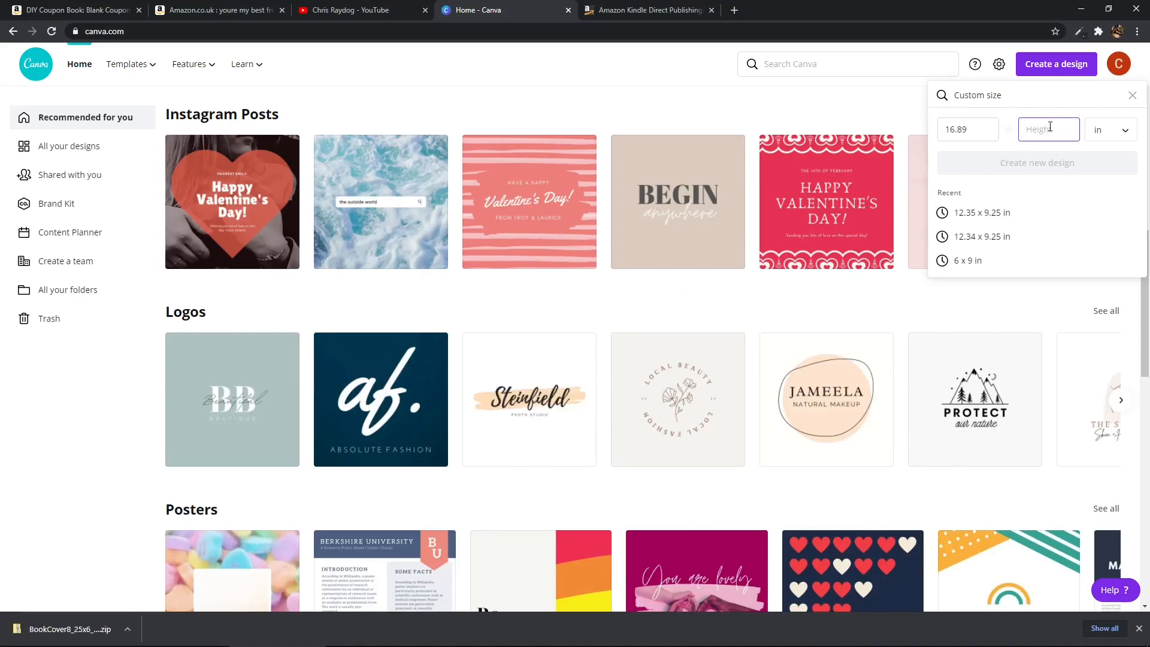
{"action": "type", "text": "6.25"}
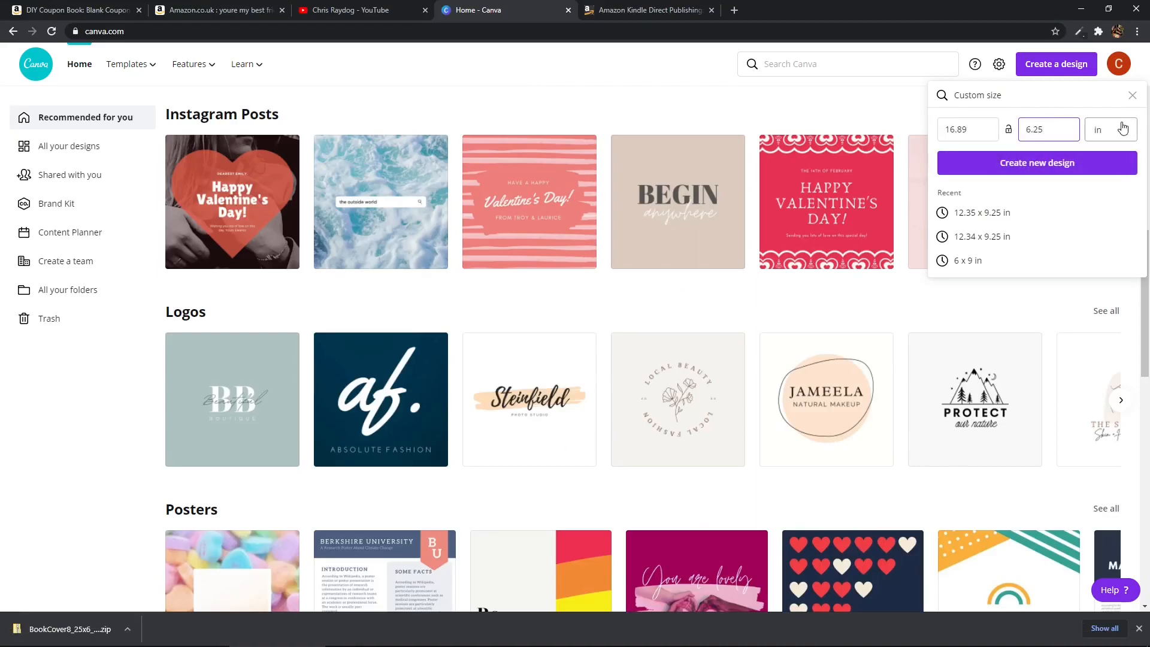
{"action": "left_click", "coordinate": [1095, 173]}
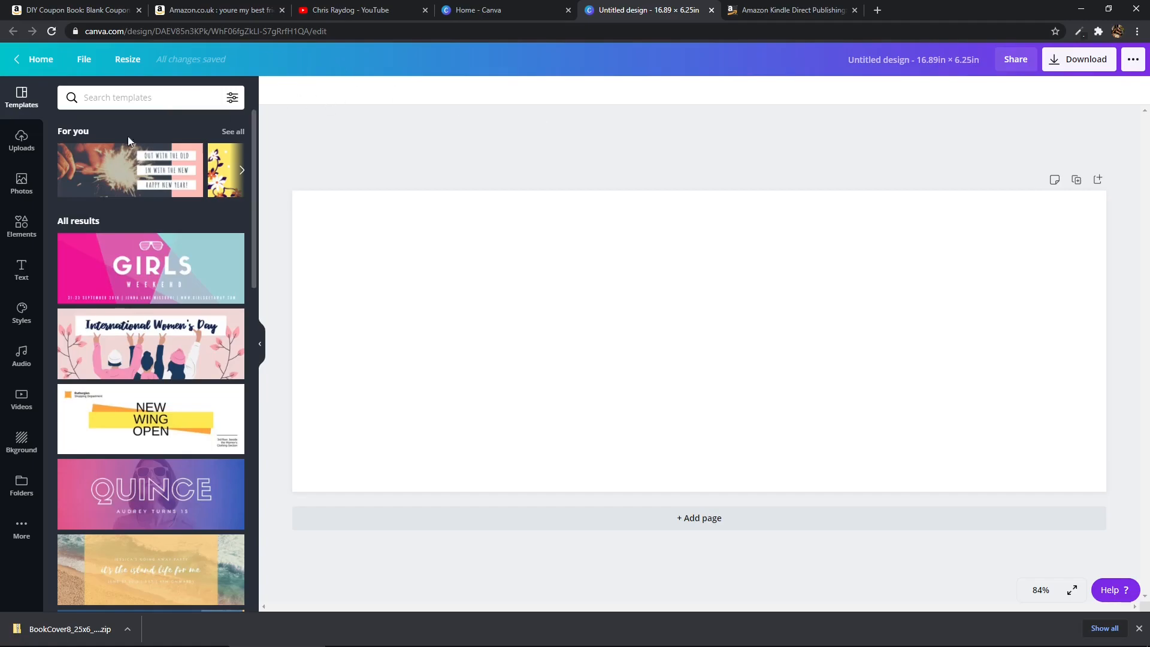
Upload the 8.25 x 6 in paperback cover template image from the device
{"action": "left_click", "coordinate": [25, 151]}
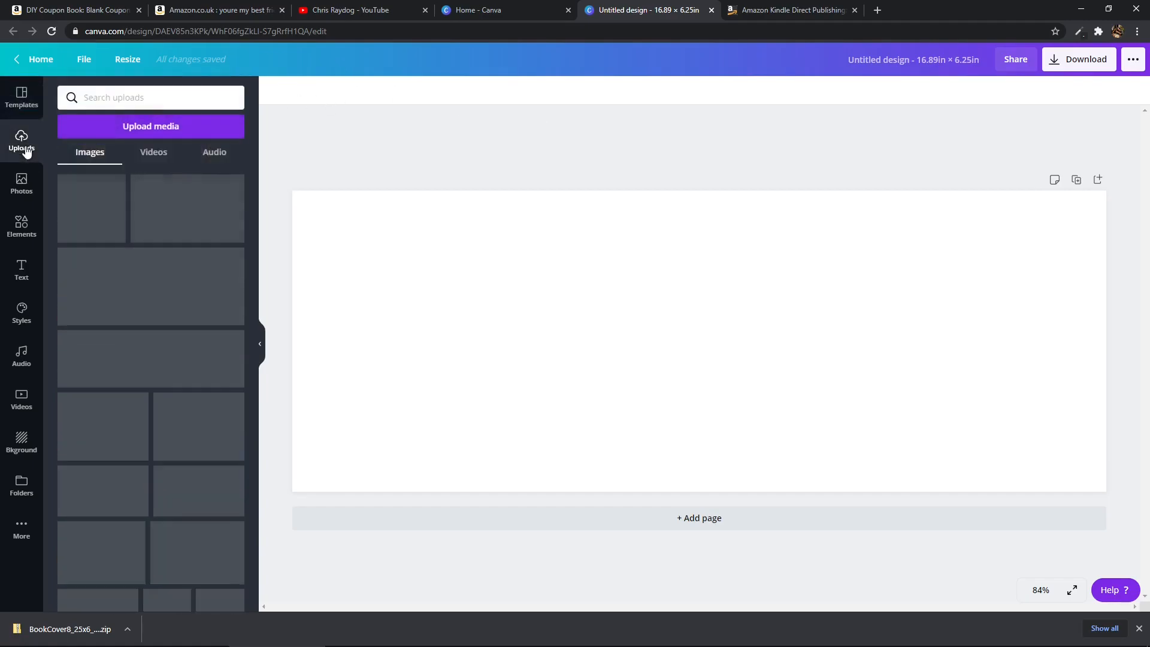
{"action": "left_click", "coordinate": [142, 131]}
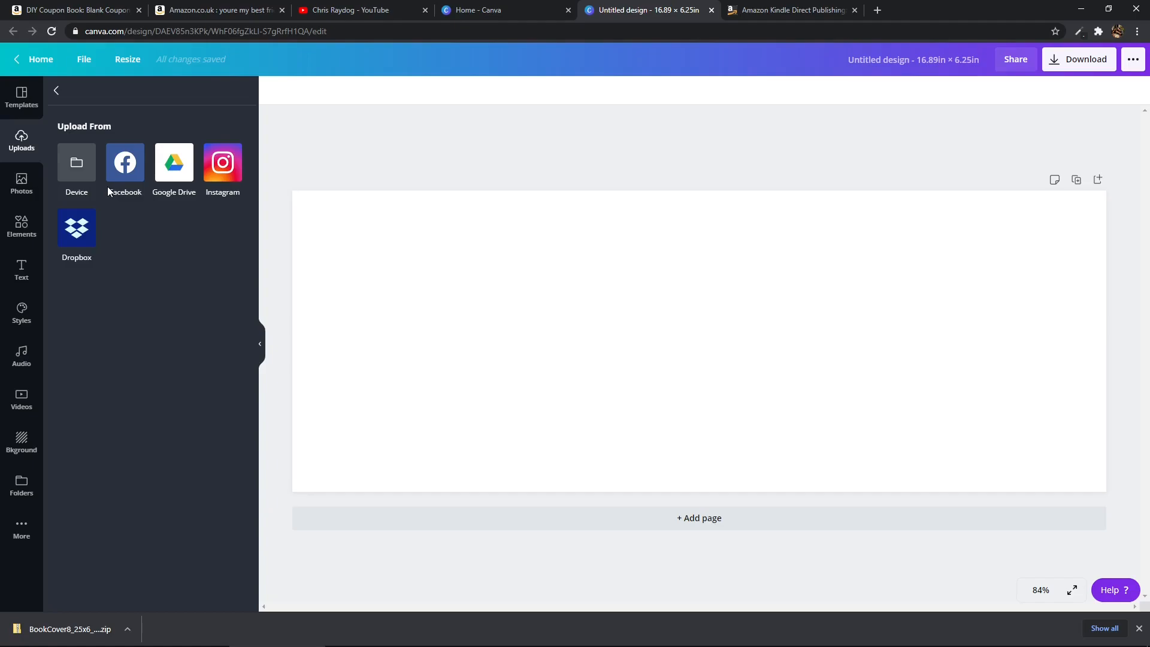
{"action": "left_click", "coordinate": [84, 180]}
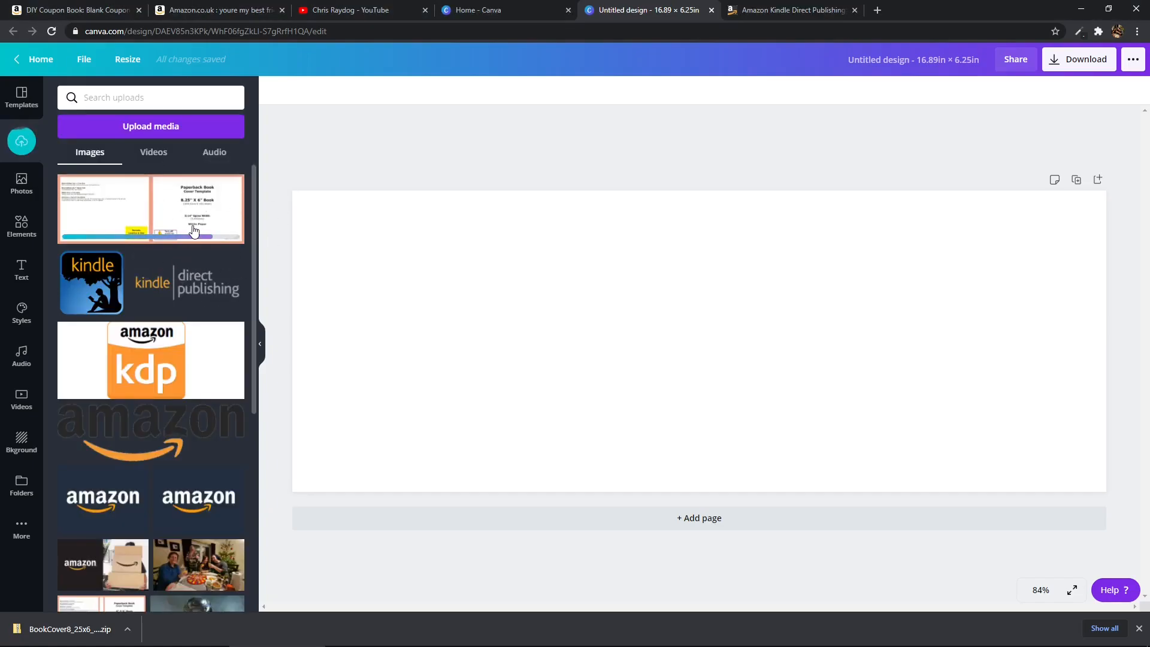
Place the uploaded cover template on the page and enlarge it to fill the whole canvas
{"action": "left_click", "coordinate": [194, 230]}
{"action": "left_click_drag", "start_coordinate": [717, 319], "coordinate": [819, 280]}
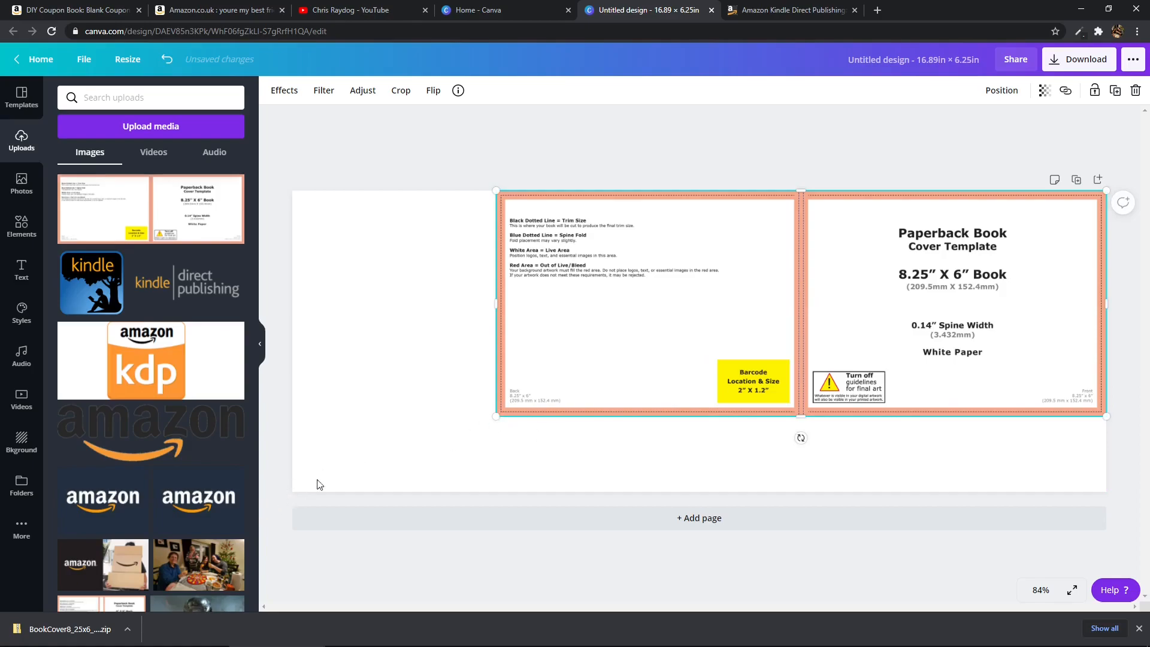
{"action": "left_click_drag", "start_coordinate": [496, 417], "coordinate": [292, 502]}
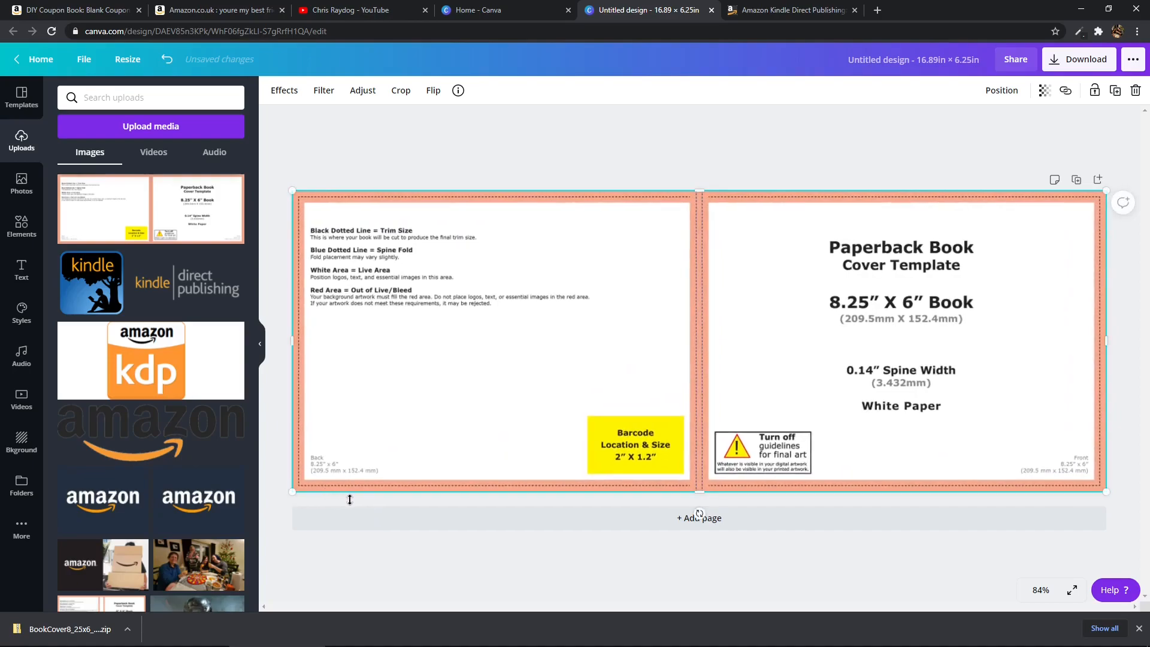
{"action": "left_click", "coordinate": [507, 555]}
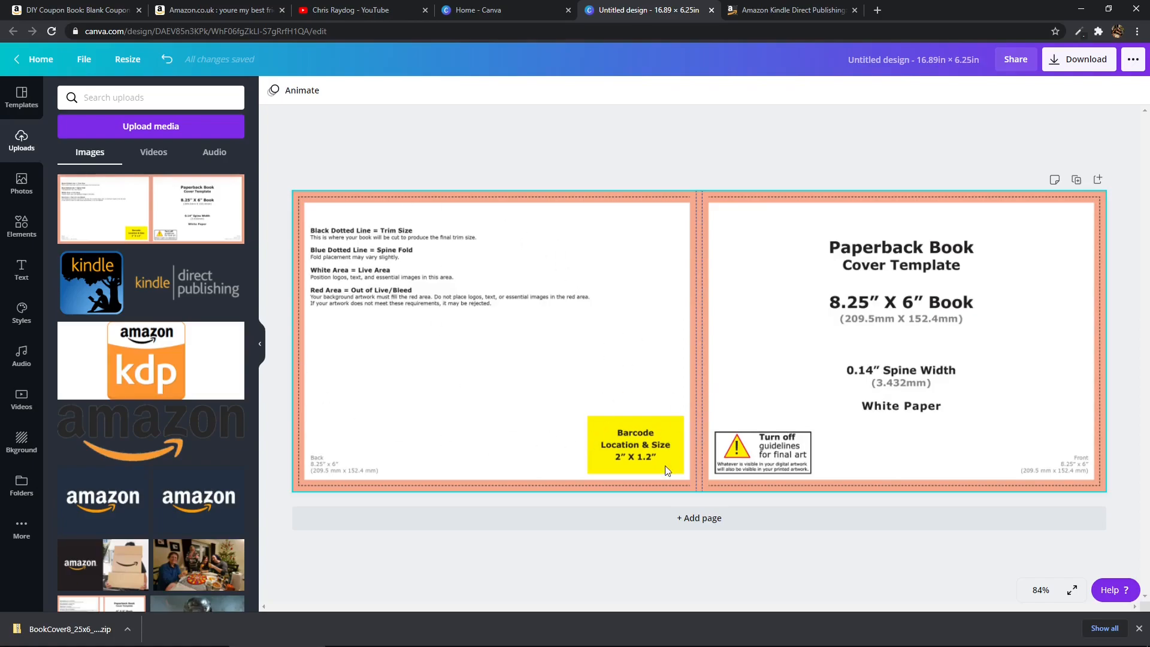
Add a square shape over the template's front cover and fill it with black
{"action": "left_click", "coordinate": [625, 421]}
{"action": "left_click", "coordinate": [22, 226]}
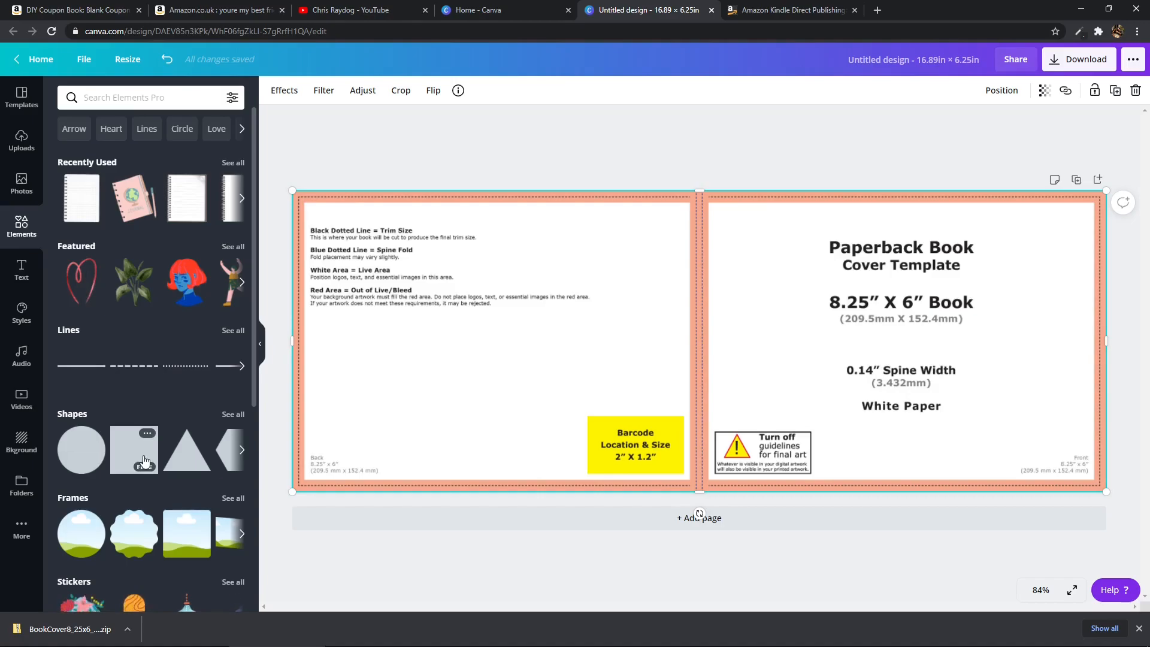
{"action": "left_click_drag", "start_coordinate": [144, 460], "coordinate": [922, 275]}
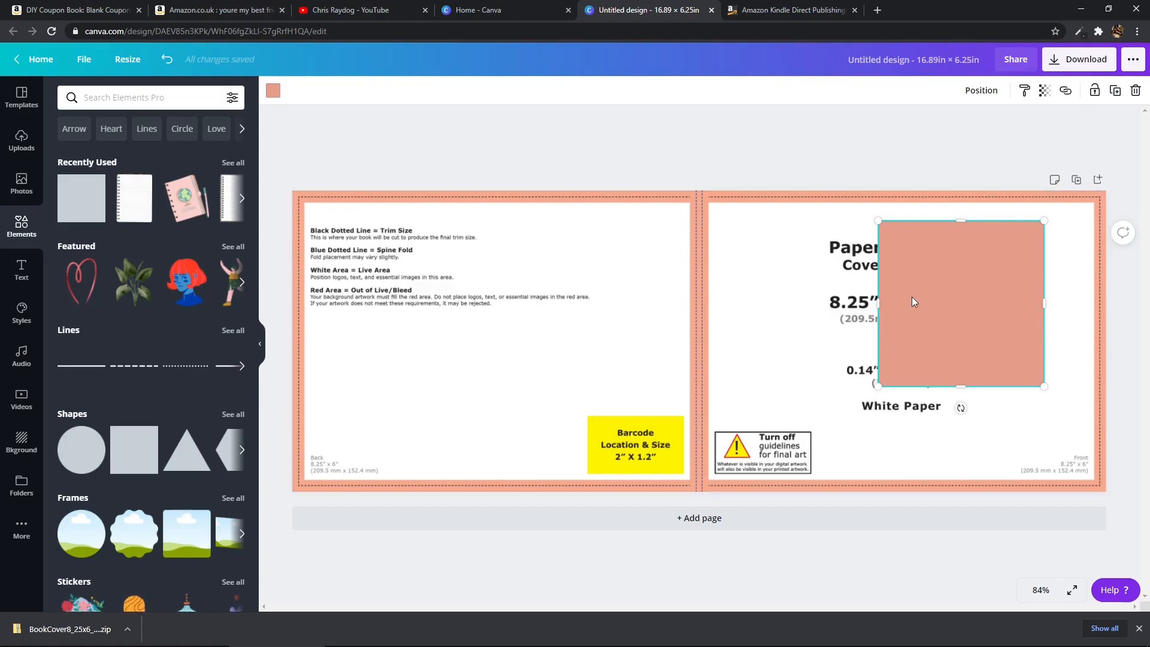
{"action": "left_click", "coordinate": [273, 90]}
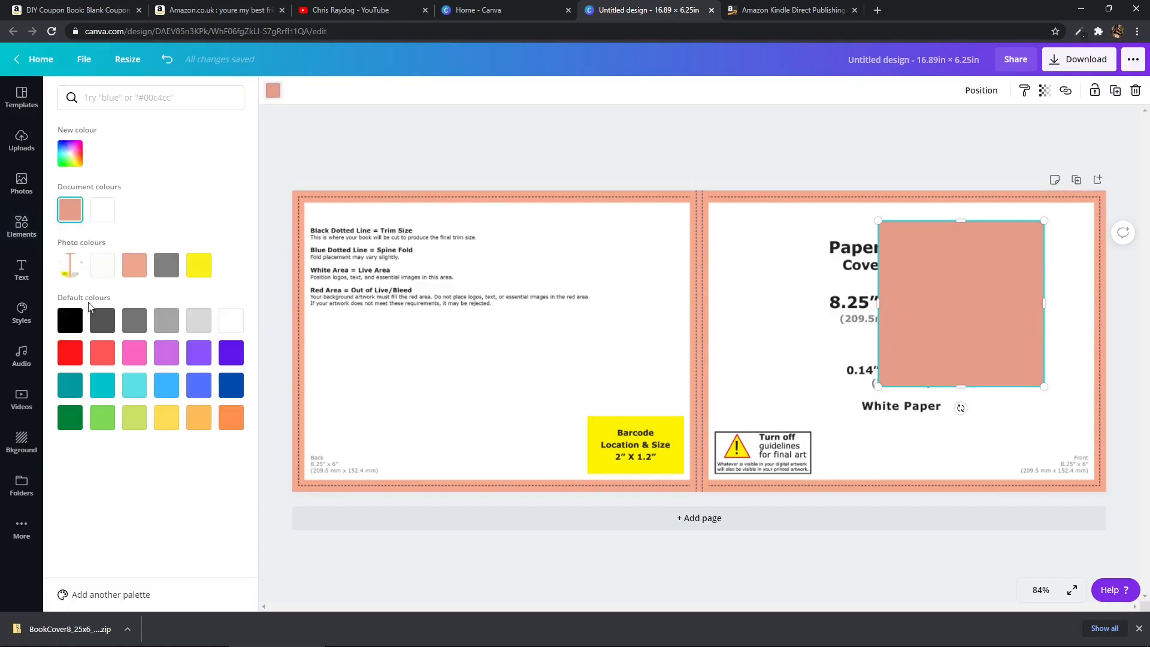
{"action": "left_click", "coordinate": [72, 321]}
{"action": "left_click", "coordinate": [952, 340]}
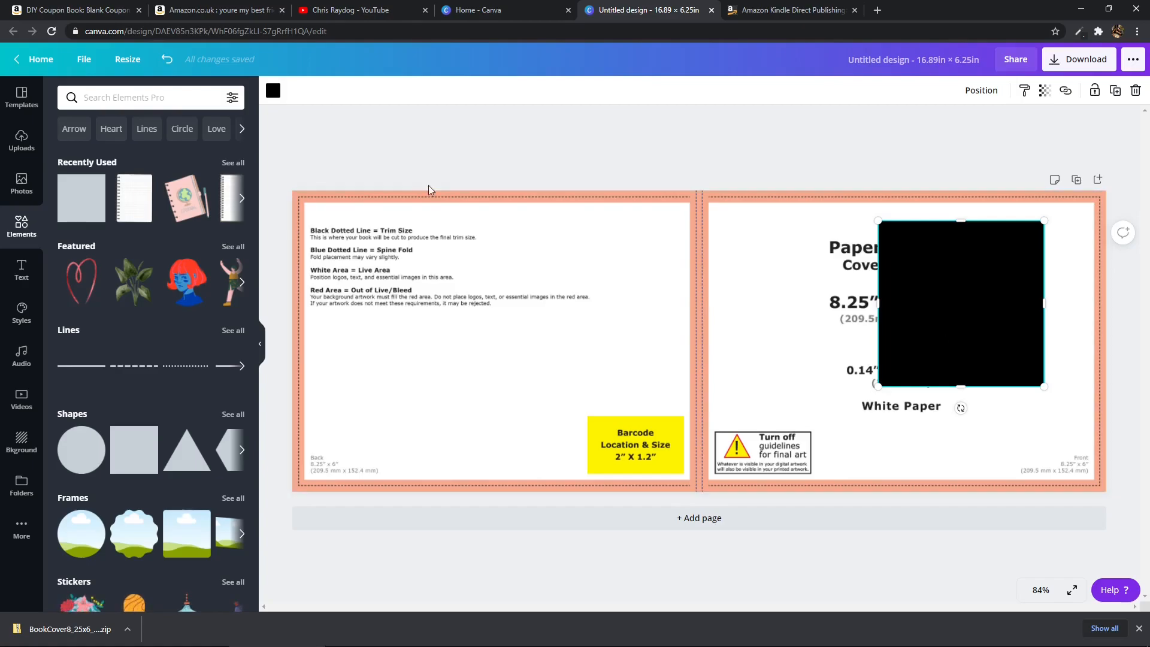
Change the front cover square's fill to the custom dark grey #272626
{"action": "left_click", "coordinate": [273, 90]}
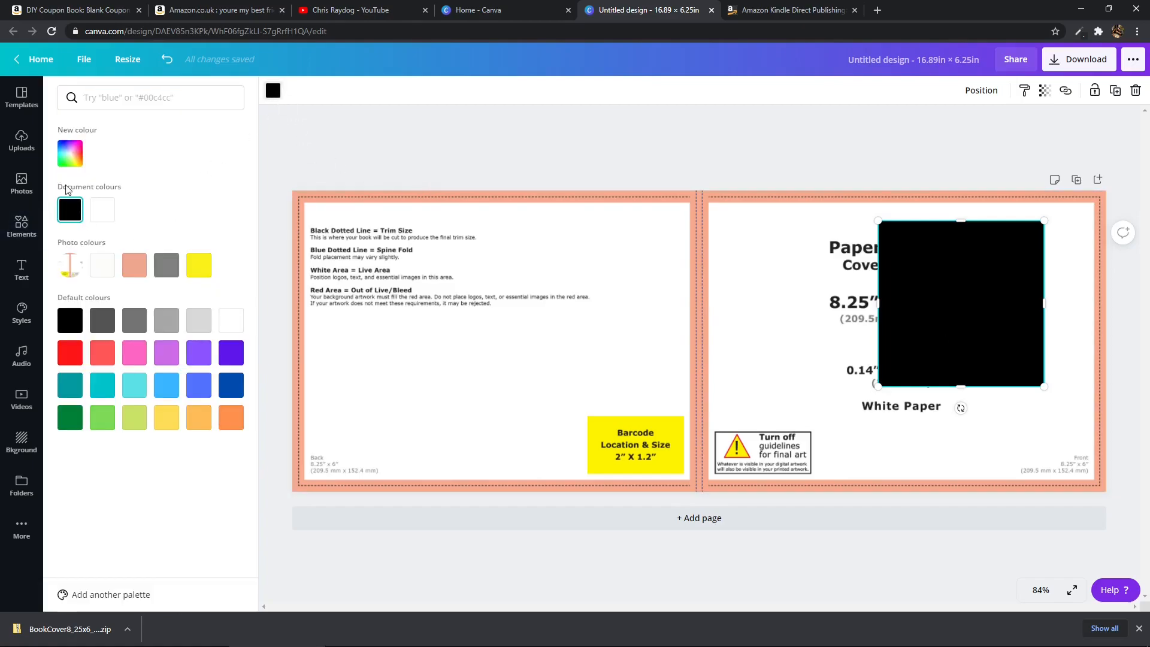
{"action": "left_click", "coordinate": [70, 160]}
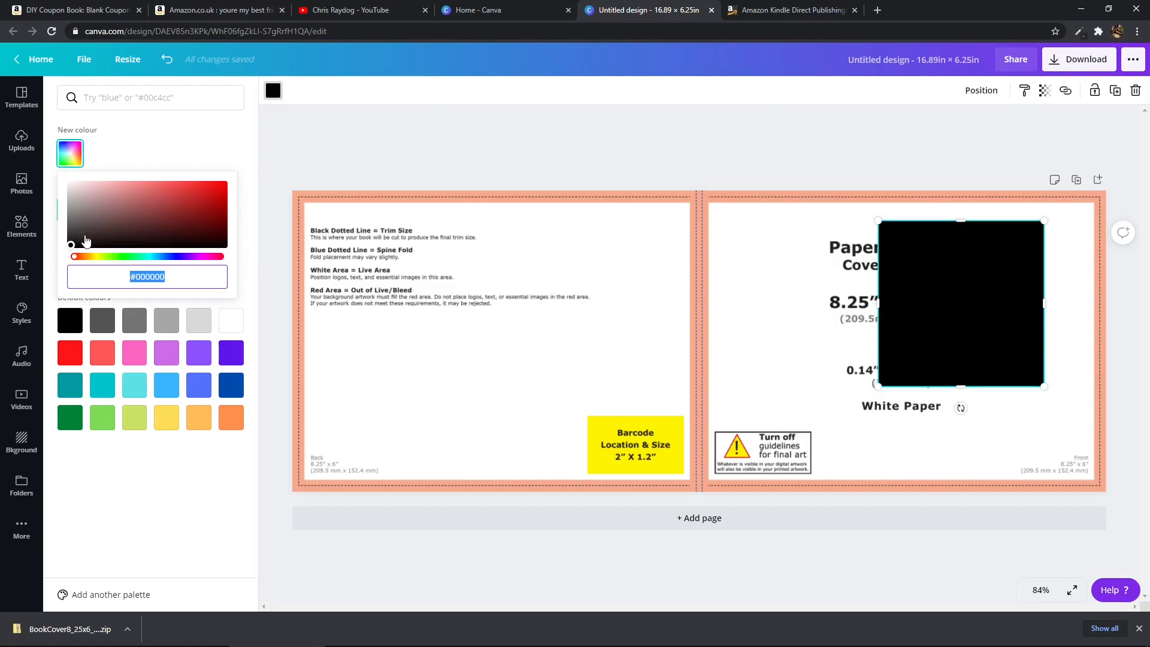
{"action": "left_click_drag", "start_coordinate": [70, 244], "coordinate": [72, 240]}
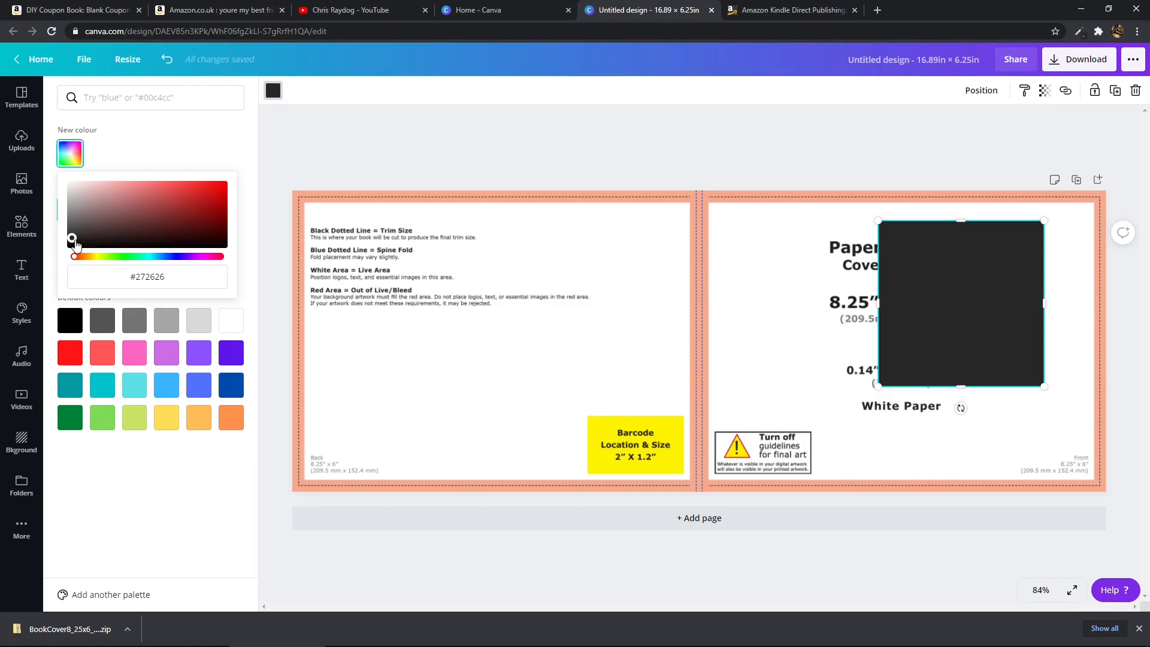
{"action": "left_click", "coordinate": [426, 558]}
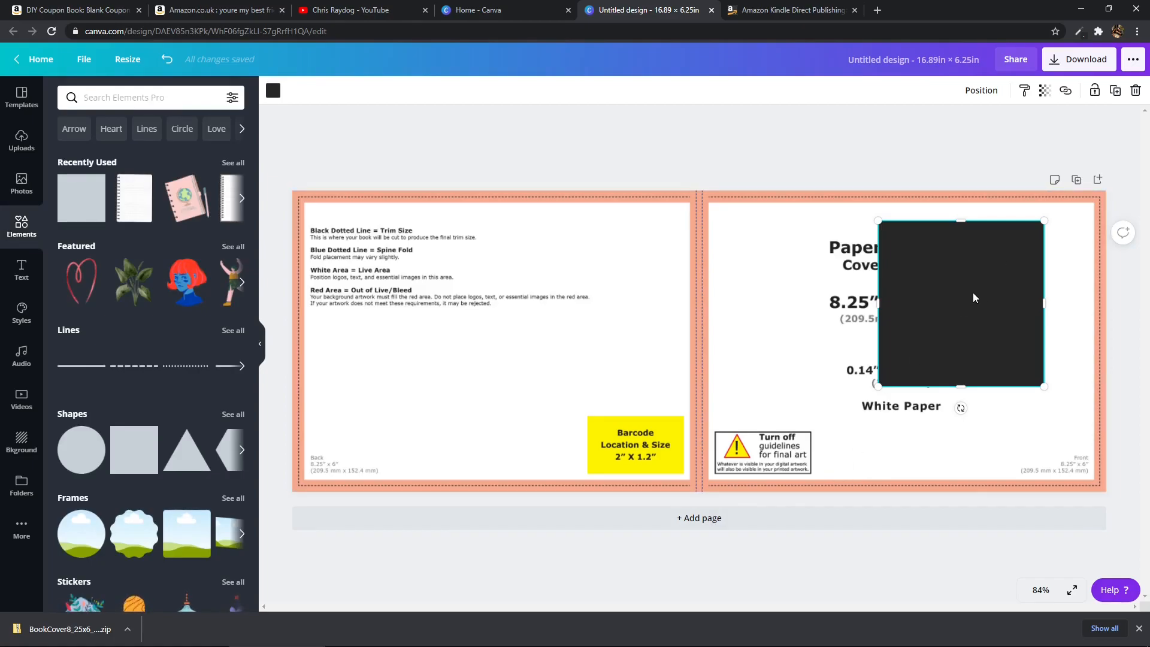
Align the dark square with the page's upper outer corner and enlarge it to cover the front cover up to the spine's centre
{"action": "left_click_drag", "start_coordinate": [971, 293], "coordinate": [1031, 266]}
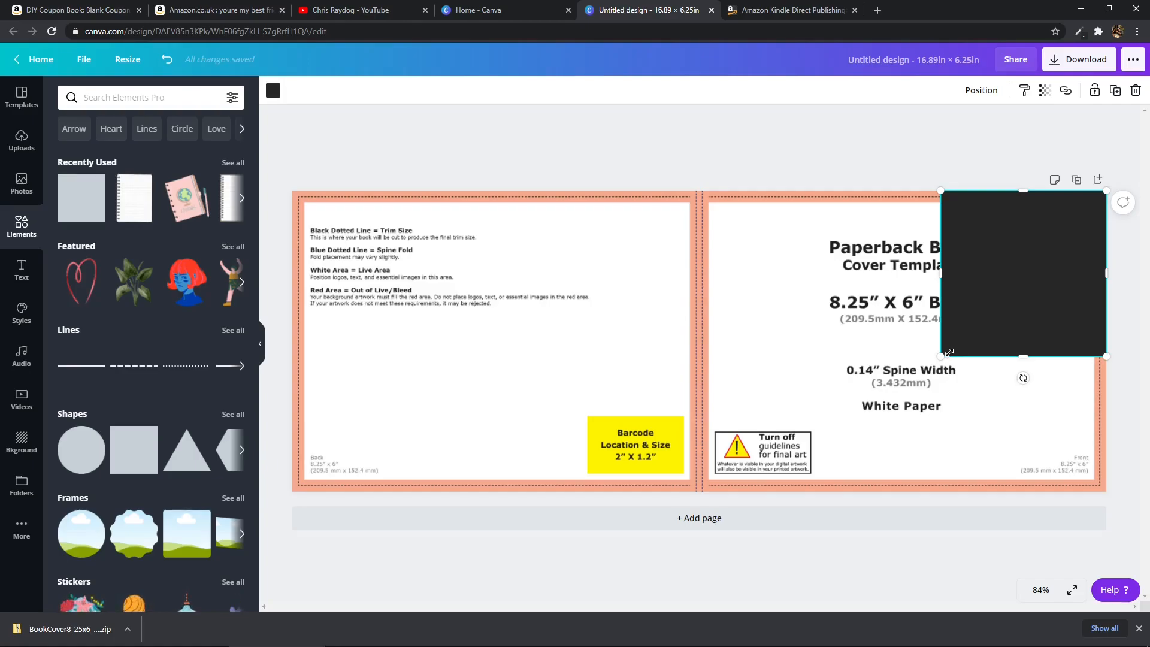
{"action": "left_click_drag", "start_coordinate": [944, 364], "coordinate": [668, 558]}
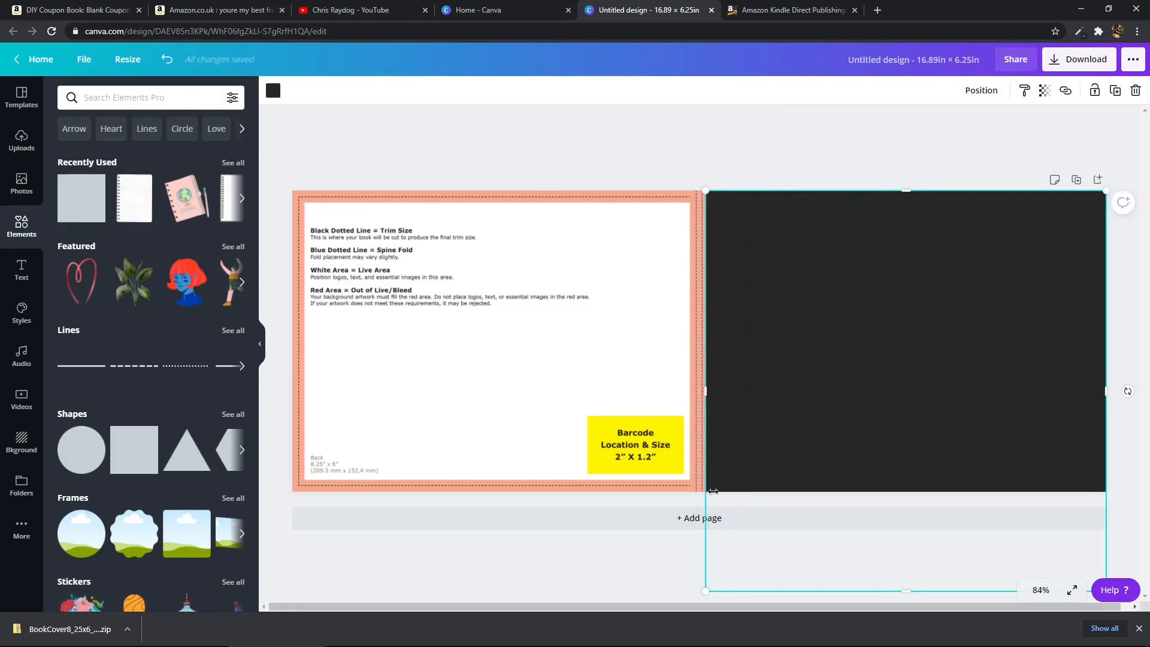
{"action": "left_click_drag", "start_coordinate": [705, 394], "coordinate": [699, 398]}
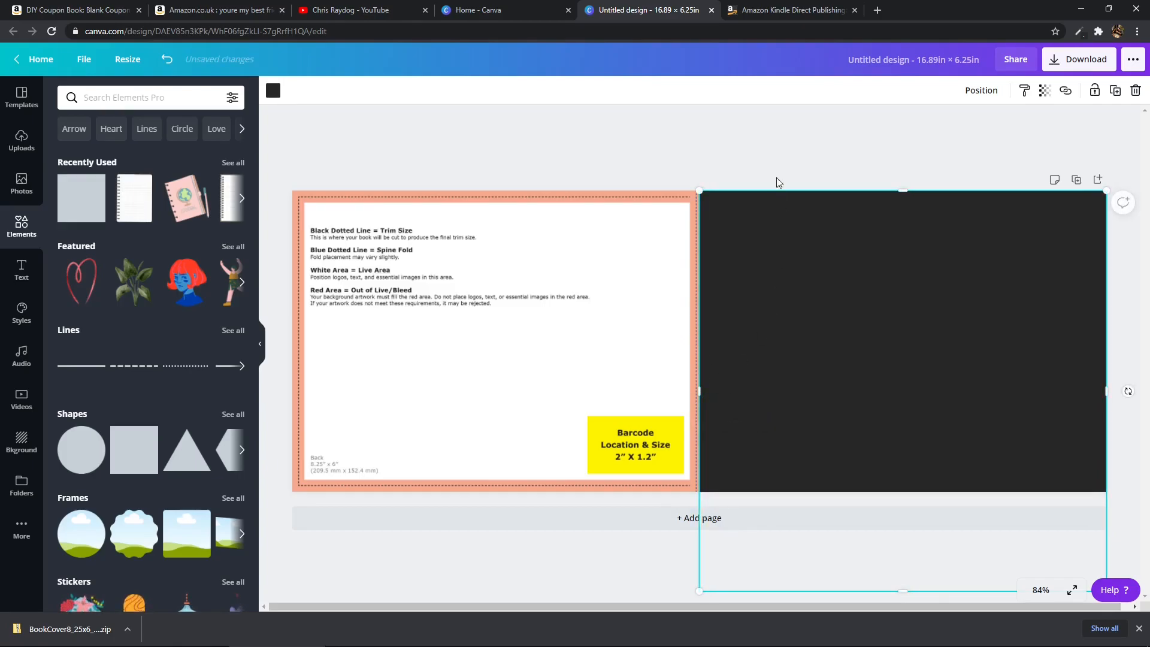
{"action": "left_click", "coordinate": [776, 166]}
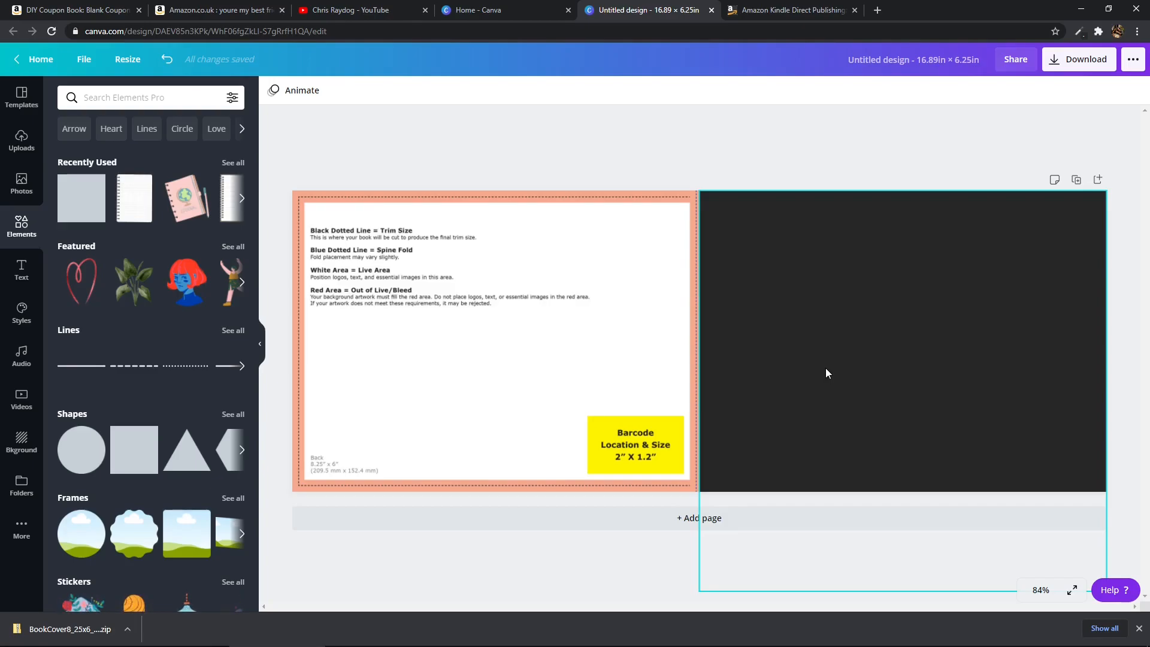
Add a second square shape and fill it with the yellow photo colour taken from the template
{"action": "left_click", "coordinate": [142, 446]}
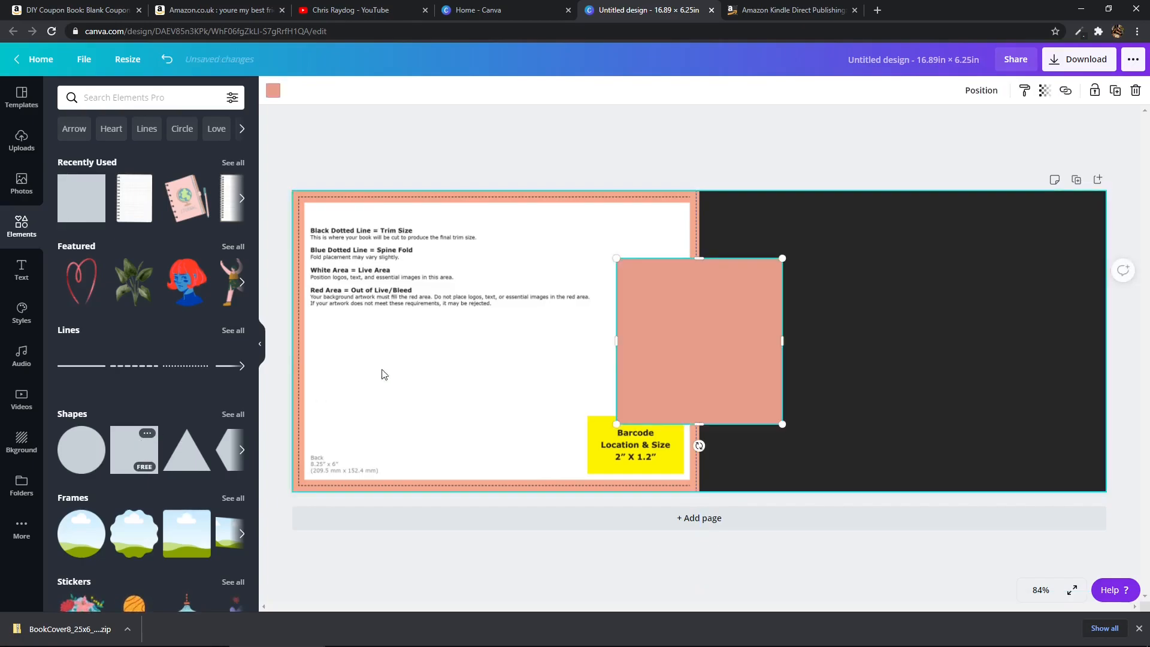
{"action": "left_click", "coordinate": [271, 90]}
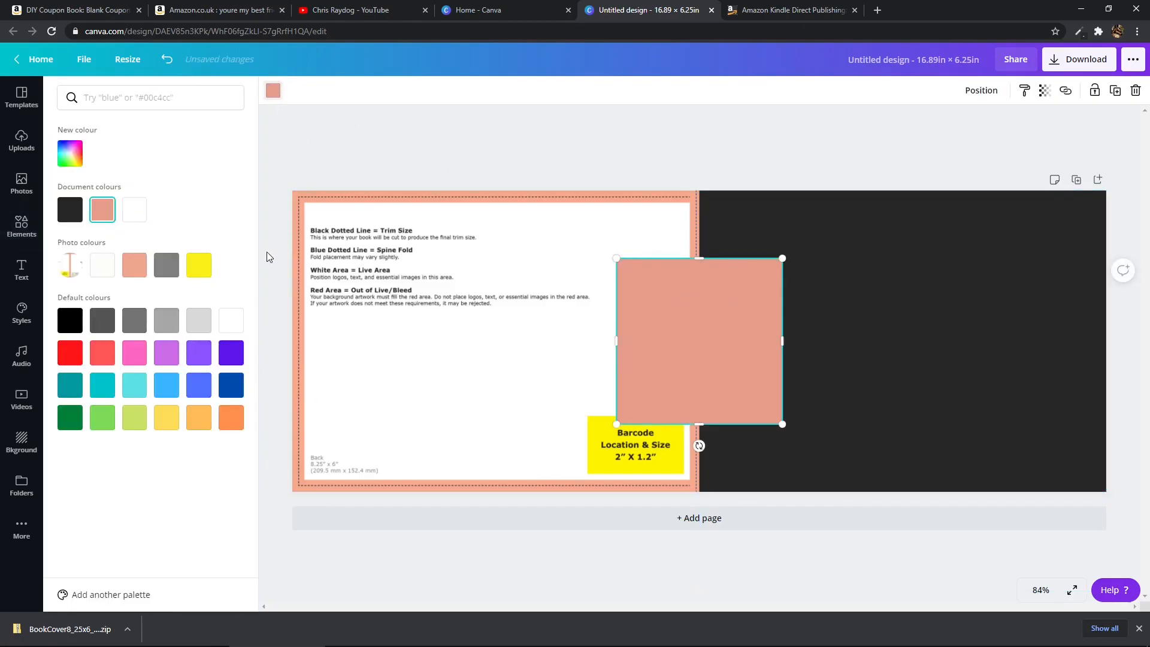
{"action": "left_click", "coordinate": [200, 276]}
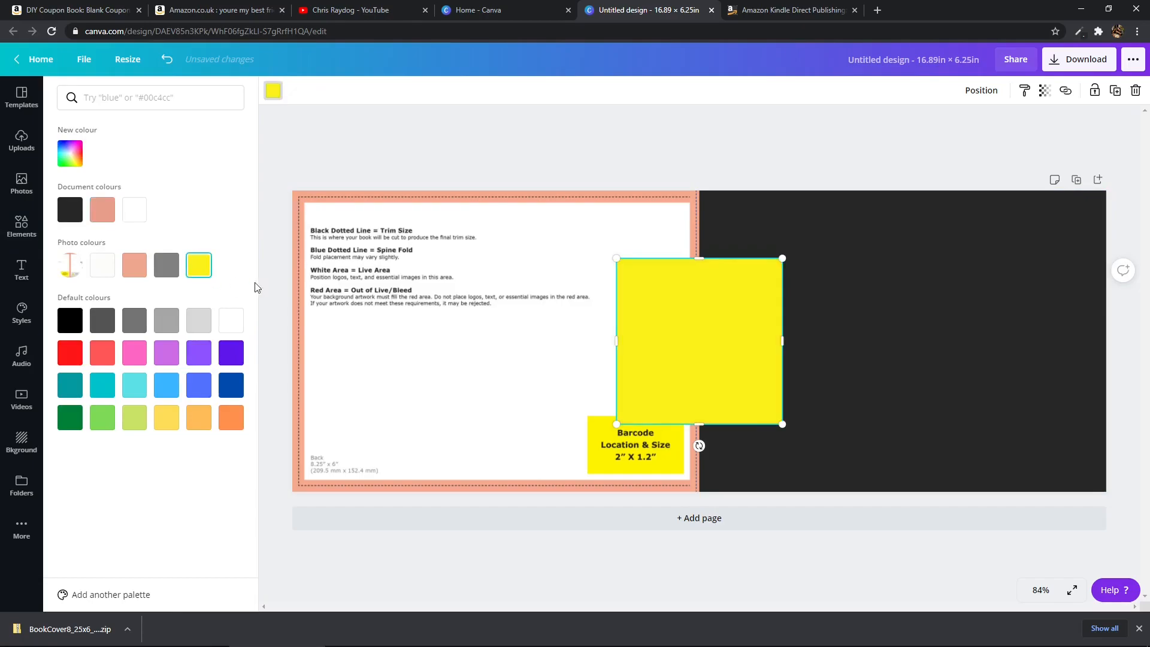
{"action": "left_click", "coordinate": [671, 362]}
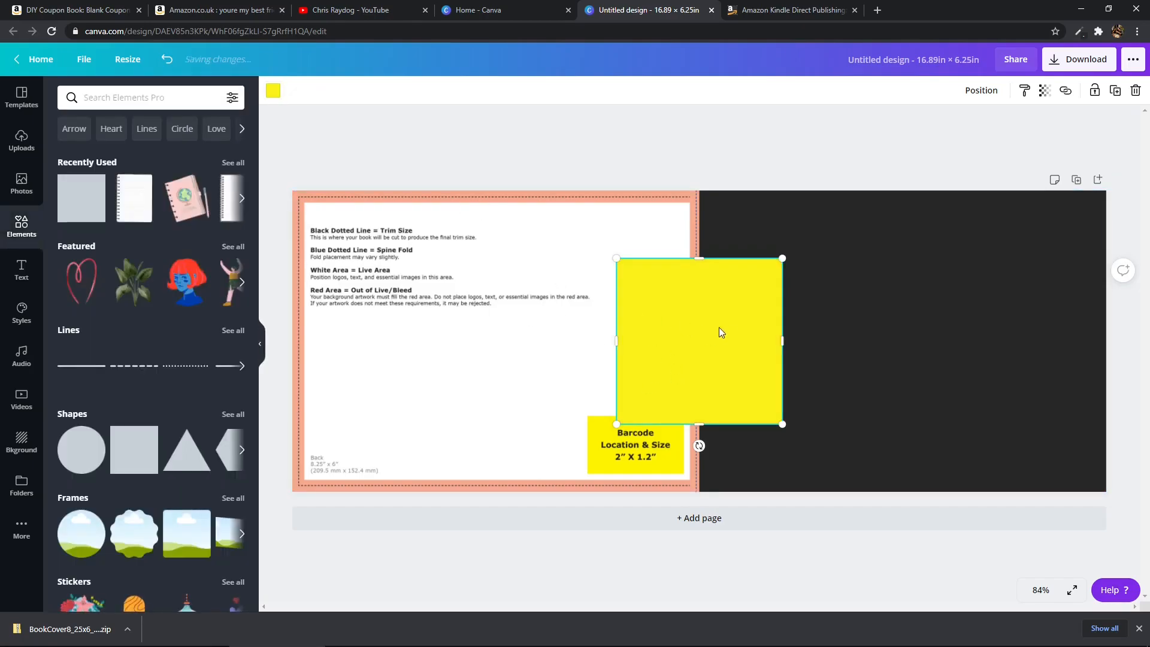
Move the yellow square to the back cover and enlarge it to cover that side up to the spine
{"action": "left_click_drag", "start_coordinate": [731, 318], "coordinate": [419, 265]}
{"action": "left_click_drag", "start_coordinate": [458, 356], "coordinate": [637, 534]}
{"action": "left_click_drag", "start_coordinate": [639, 354], "coordinate": [693, 365]}
{"action": "left_click", "coordinate": [805, 582]}
{"action": "left_click", "coordinate": [668, 386]}
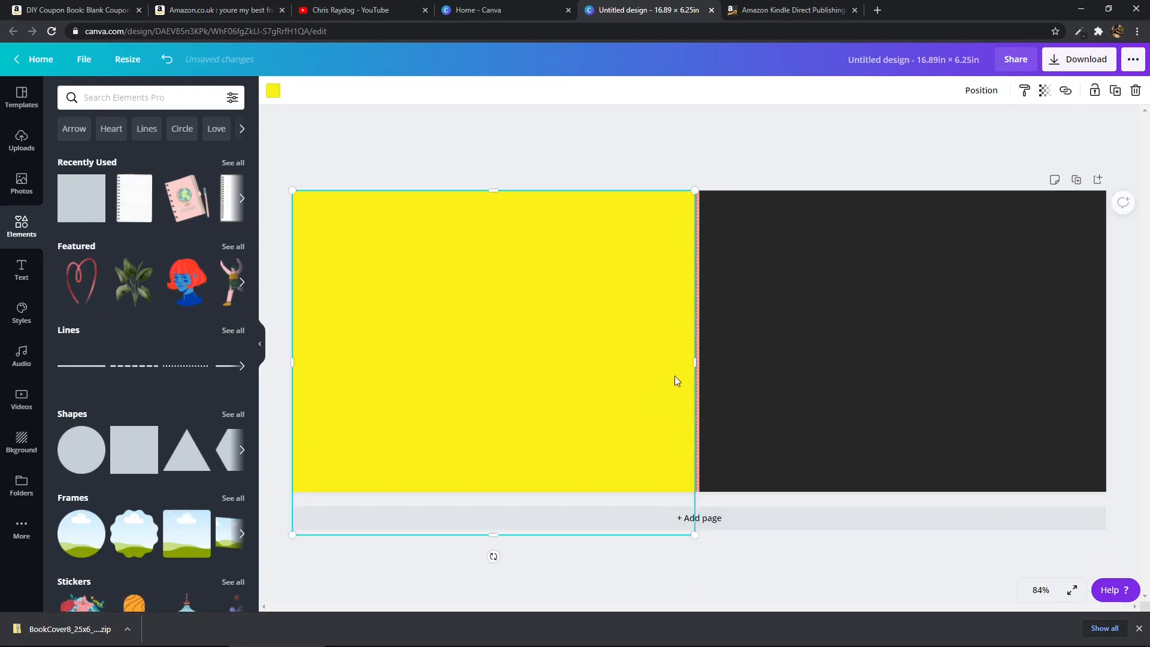
{"action": "left_click_drag", "start_coordinate": [695, 364], "coordinate": [696, 365]}
{"action": "left_click", "coordinate": [737, 574]}
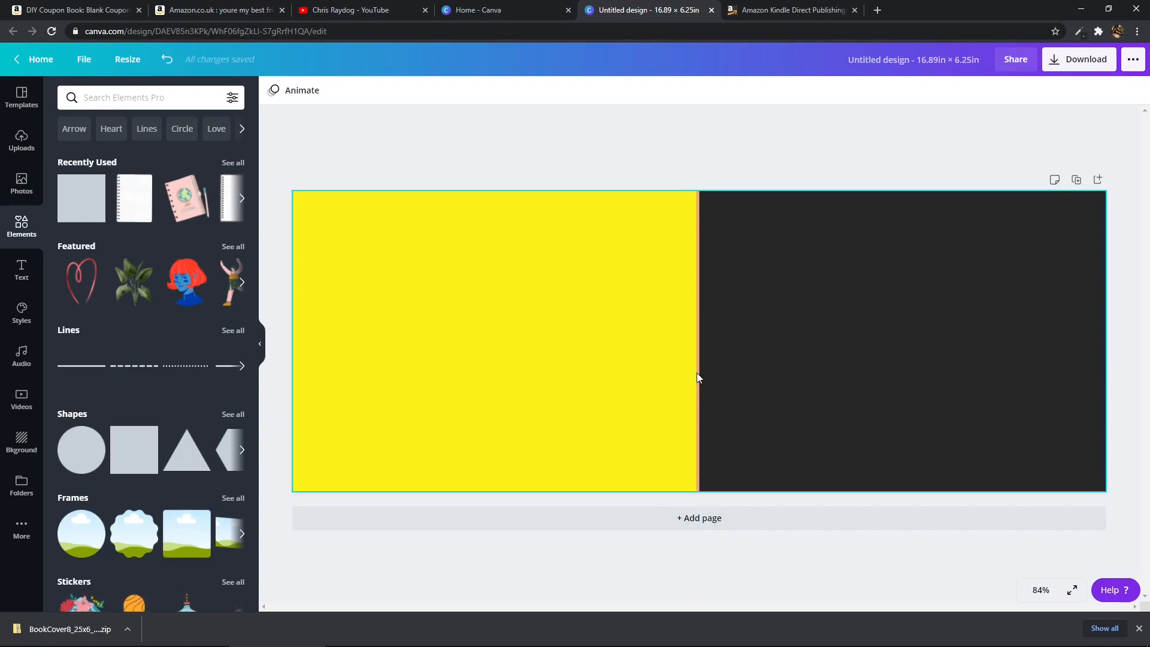
Extend the yellow square until it meets the dark front cover square at the spine
{"action": "left_click", "coordinate": [639, 340]}
{"action": "left_click", "coordinate": [719, 356]}
{"action": "left_click", "coordinate": [691, 221]}
{"action": "left_click_drag", "start_coordinate": [698, 191], "coordinate": [700, 188]}
{"action": "left_click", "coordinate": [782, 576]}
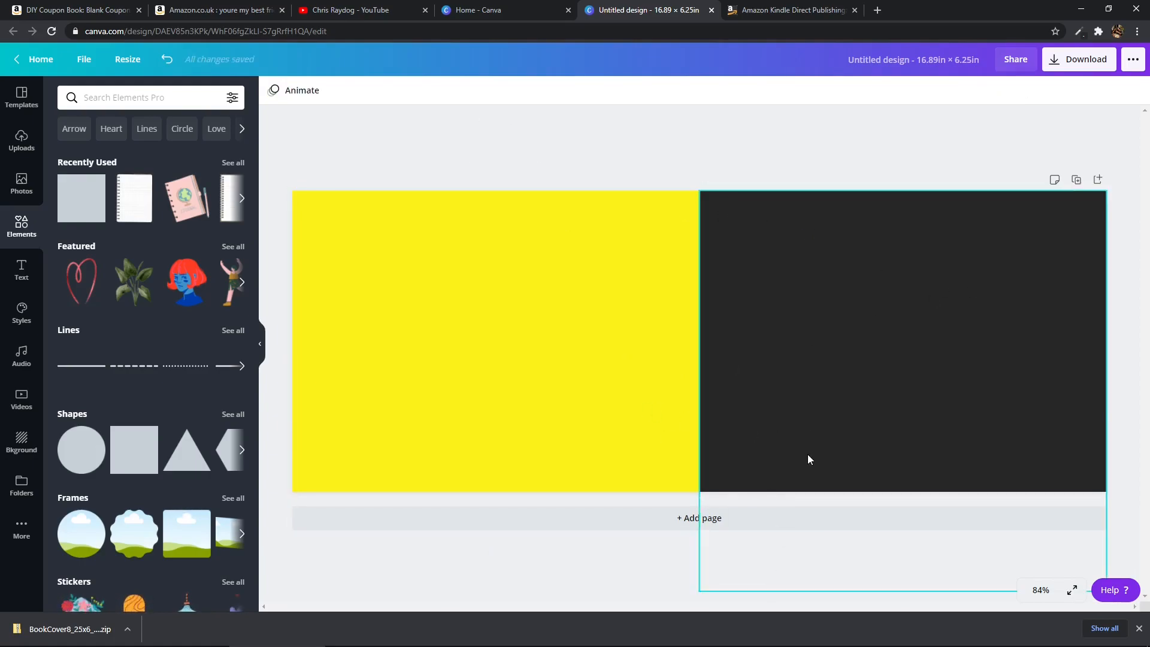
Narrow the yellow back cover square to leave a vertical gap beside the dark front cover square
{"action": "left_click", "coordinate": [659, 298]}
{"action": "left_click_drag", "start_coordinate": [689, 361], "coordinate": [671, 359]}
{"action": "left_click_drag", "start_coordinate": [671, 188], "coordinate": [672, 202]}
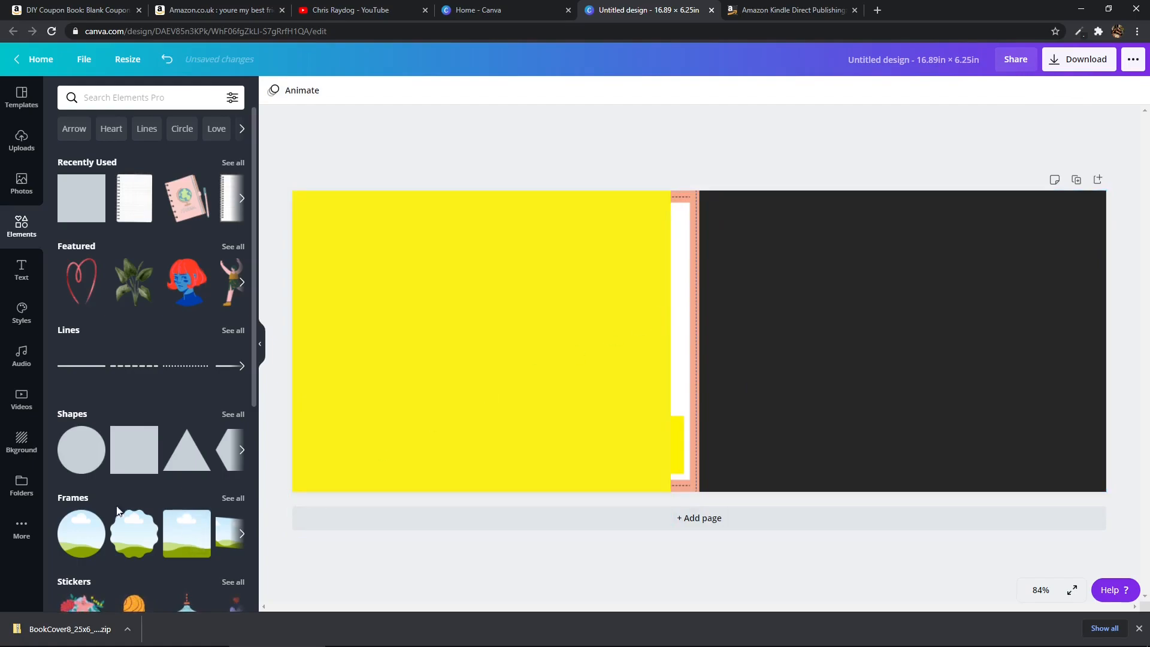
Add a salmon square shape and fit it into the gap between the yellow and dark squares as a spine strip
{"action": "left_click", "coordinate": [148, 457]}
{"action": "left_click_drag", "start_coordinate": [782, 341], "coordinate": [670, 273]}
{"action": "left_click_drag", "start_coordinate": [680, 364], "coordinate": [686, 486]}
{"action": "left_click", "coordinate": [711, 585]}
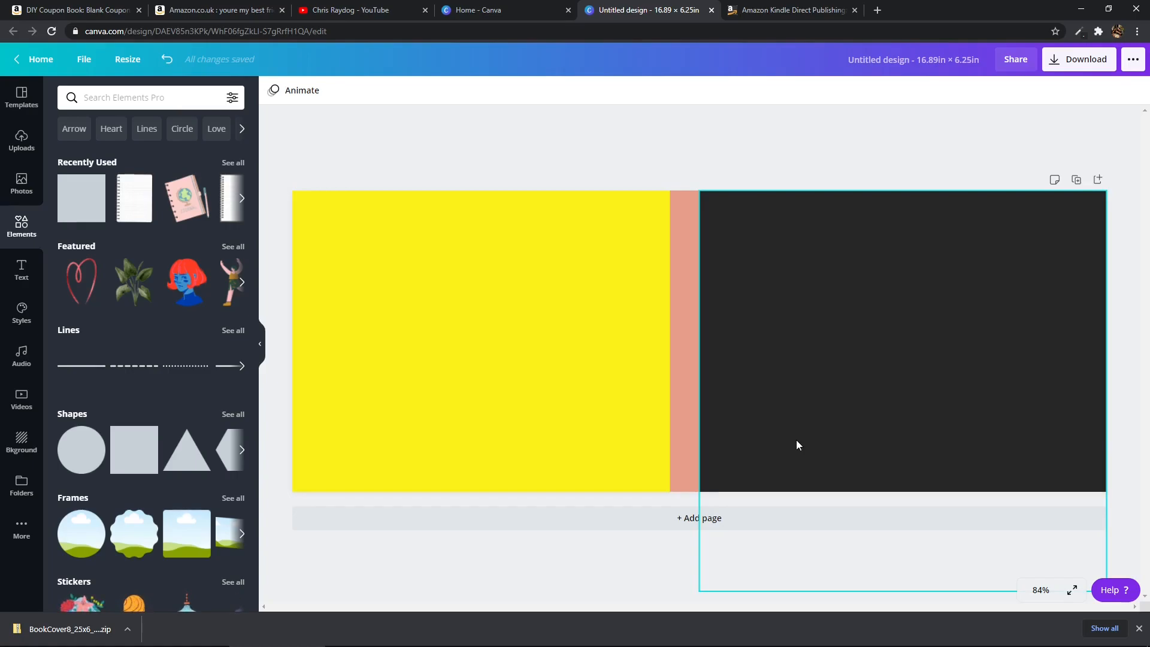
Add a heading text box and place it in the upper part of the dark front cover
{"action": "left_click", "coordinate": [916, 301]}
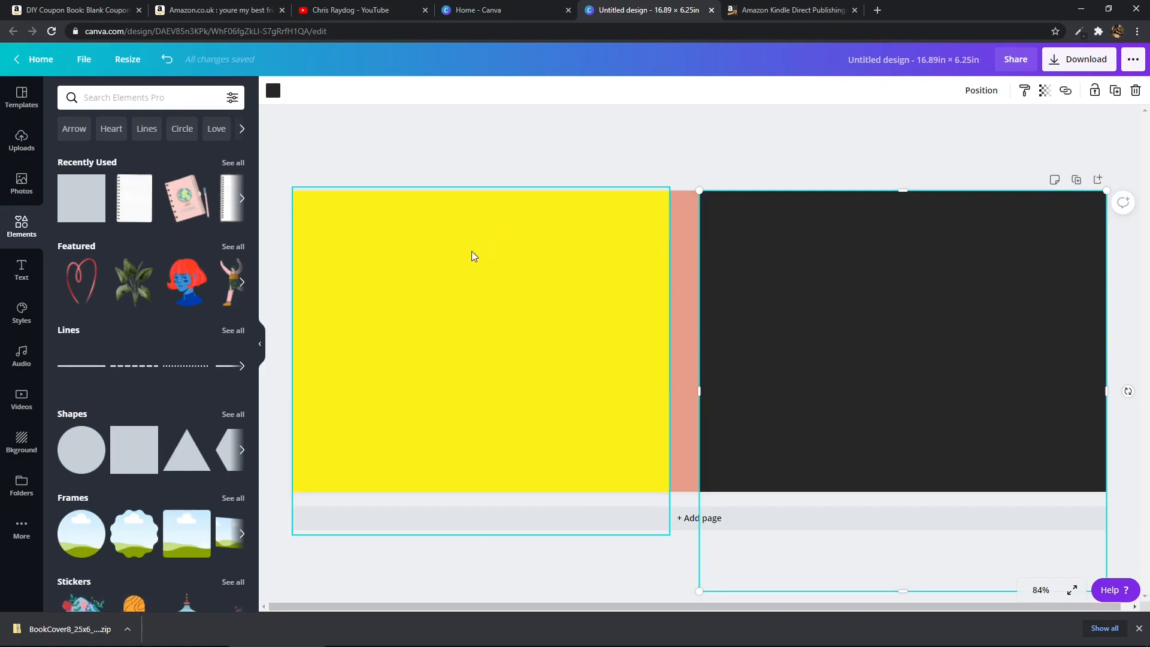
{"action": "left_click", "coordinate": [22, 282]}
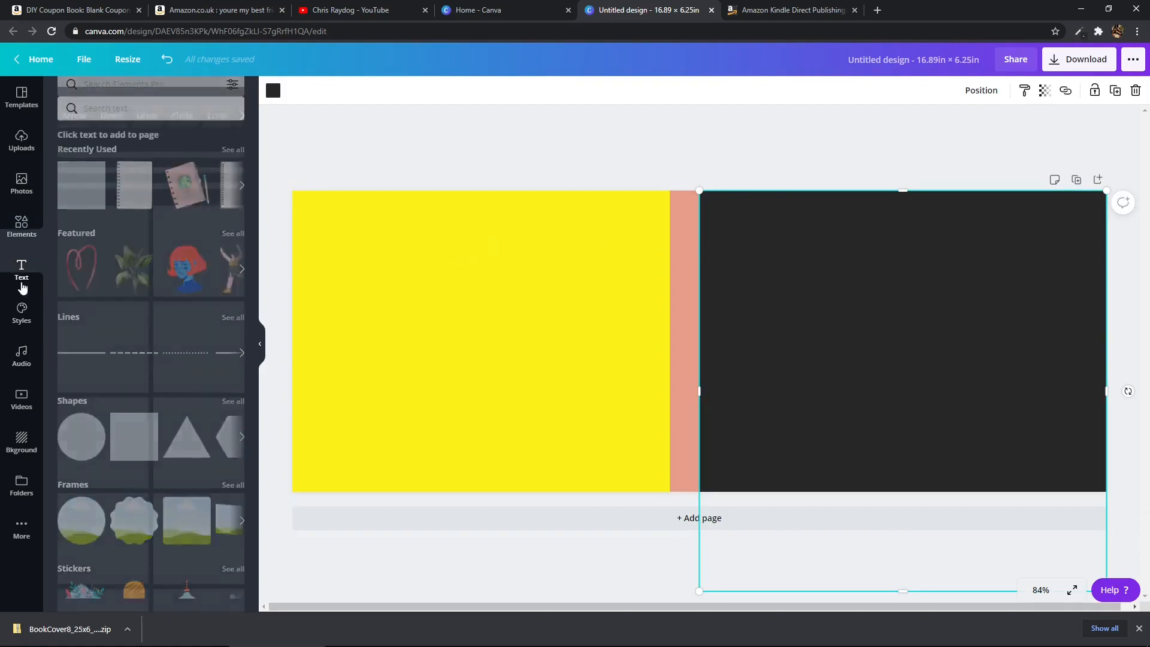
{"action": "left_click", "coordinate": [138, 163]}
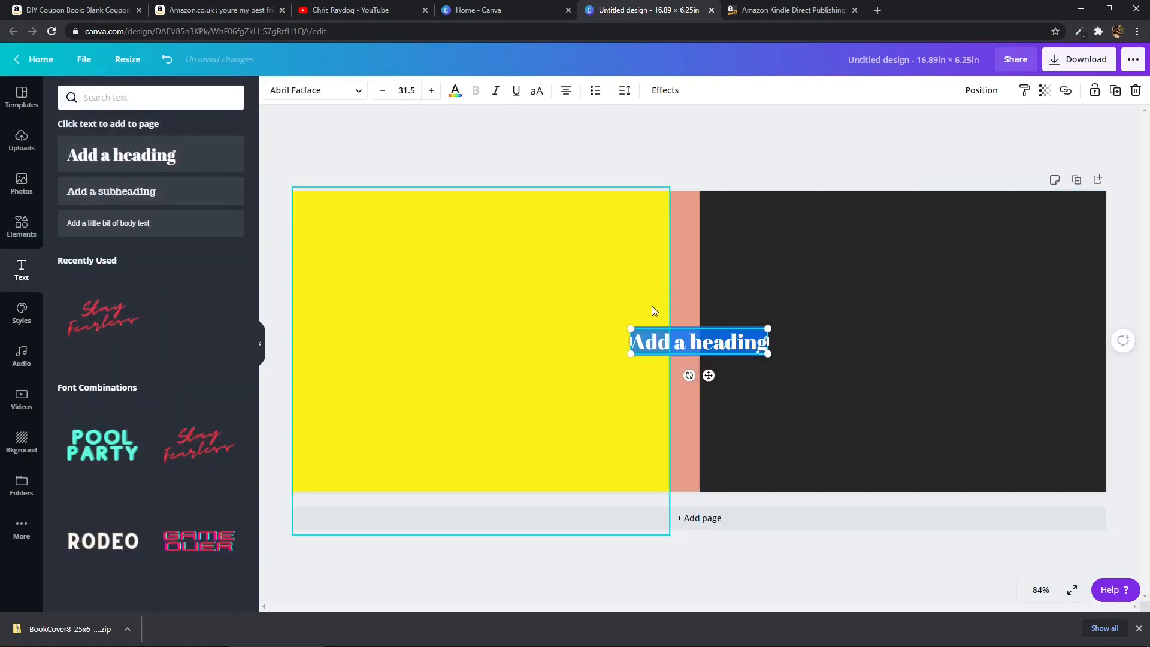
{"action": "left_click_drag", "start_coordinate": [726, 347], "coordinate": [929, 246]}
Set the front cover heading's font to Oswald and its text to "COUPON BOOK FOR MOTHER DAYS DAY"
{"action": "left_click", "coordinate": [312, 91]}
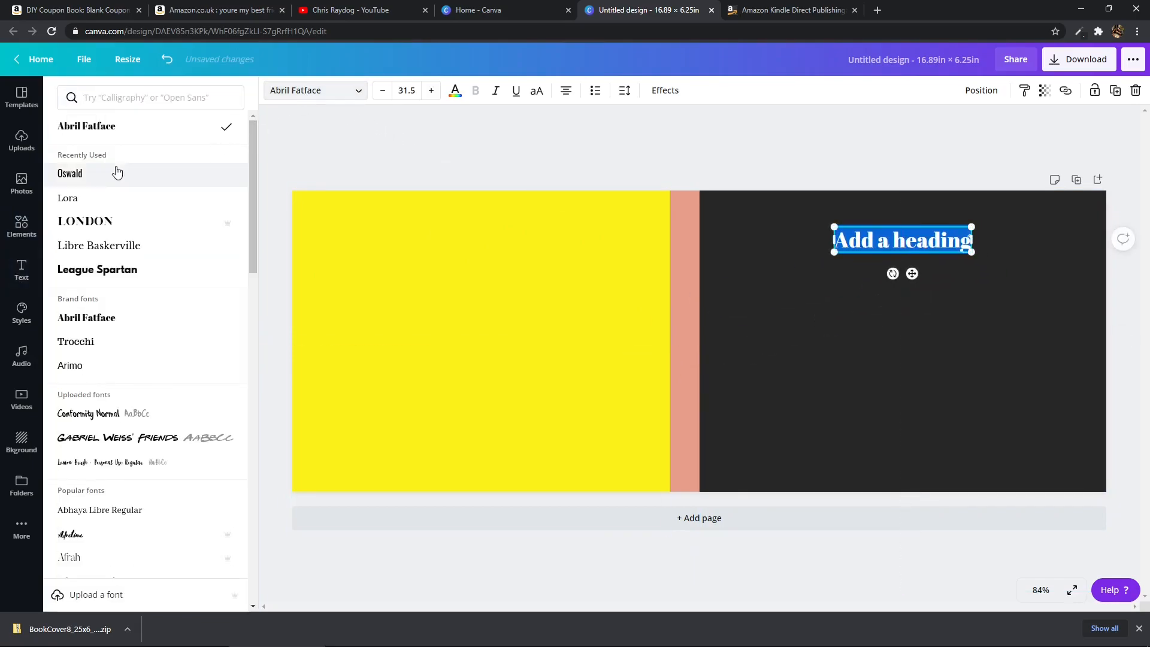
{"action": "left_click", "coordinate": [94, 175]}
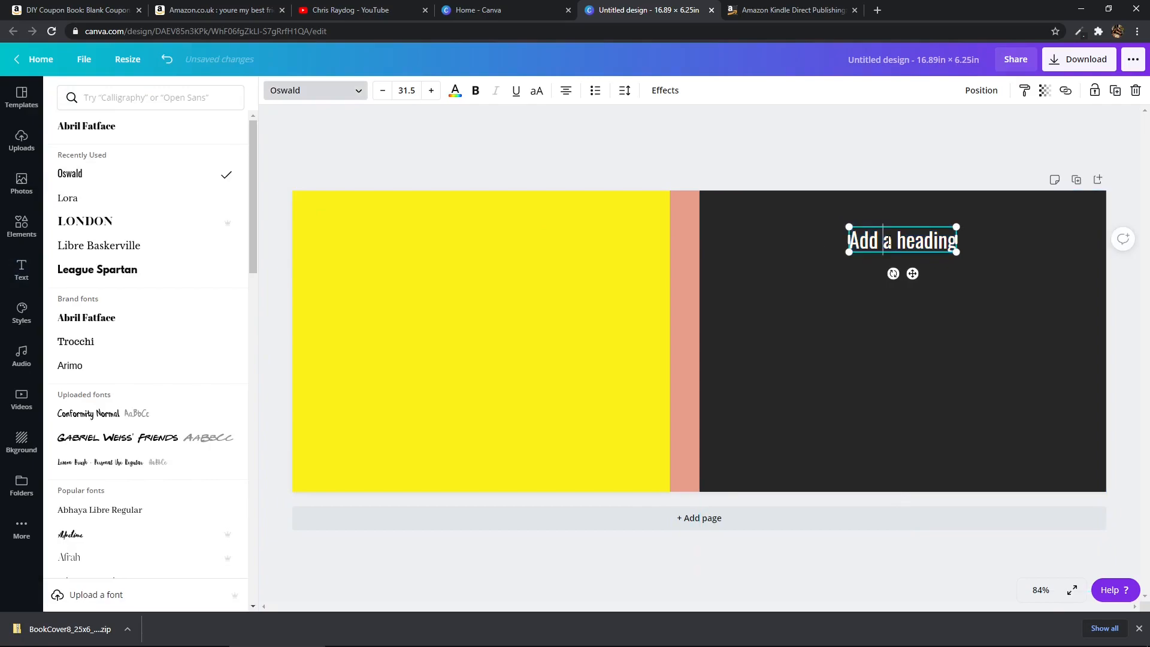
{"action": "type", "text": "COUPN"}
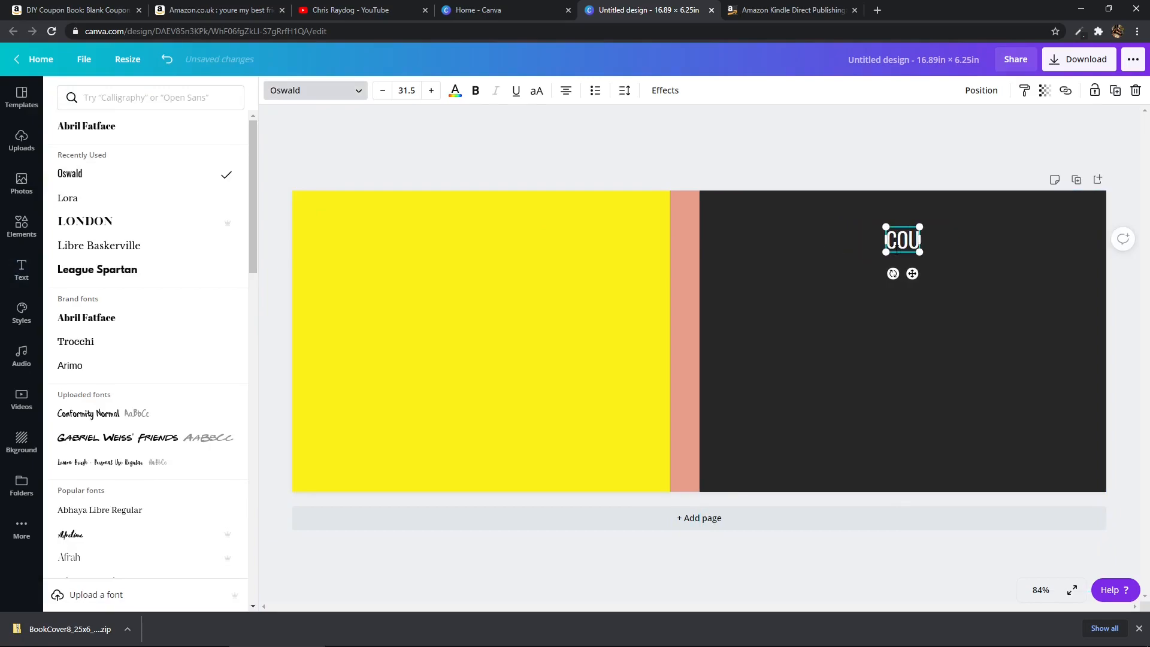
{"action": "key", "text": "BackSpace"}
{"action": "type", "text": "ON BOOK FOR MO"}
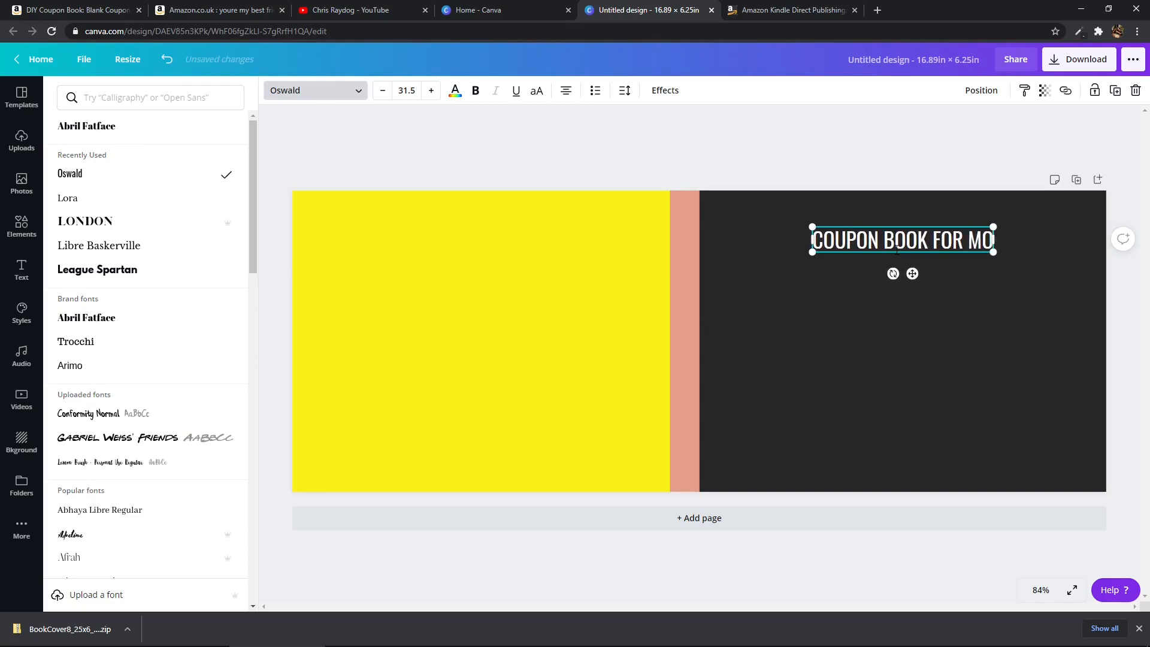
{"action": "type", "text": "THER DAYS"}
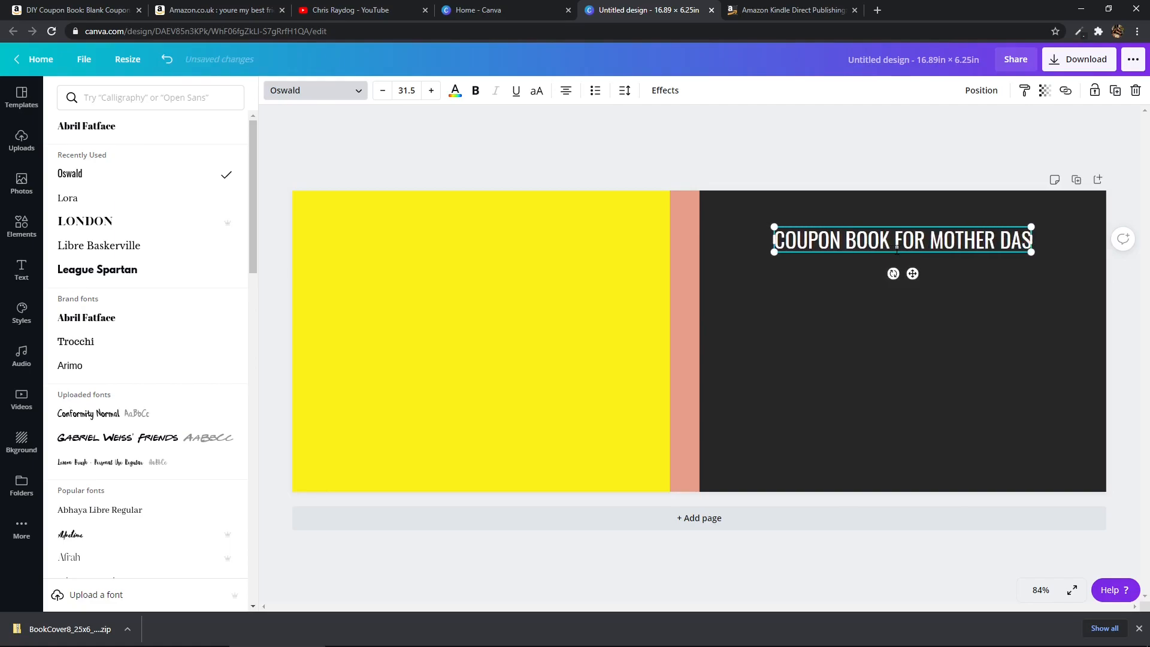
{"action": "type", "text": " DAY"}
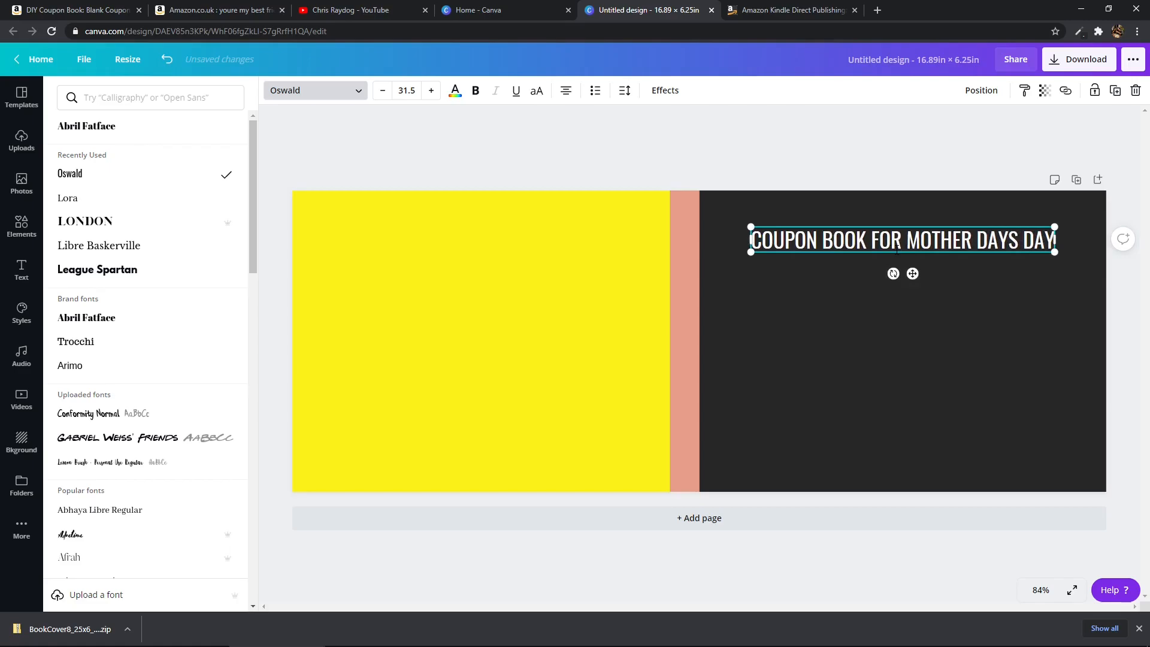
{"action": "left_click", "coordinate": [840, 157]}
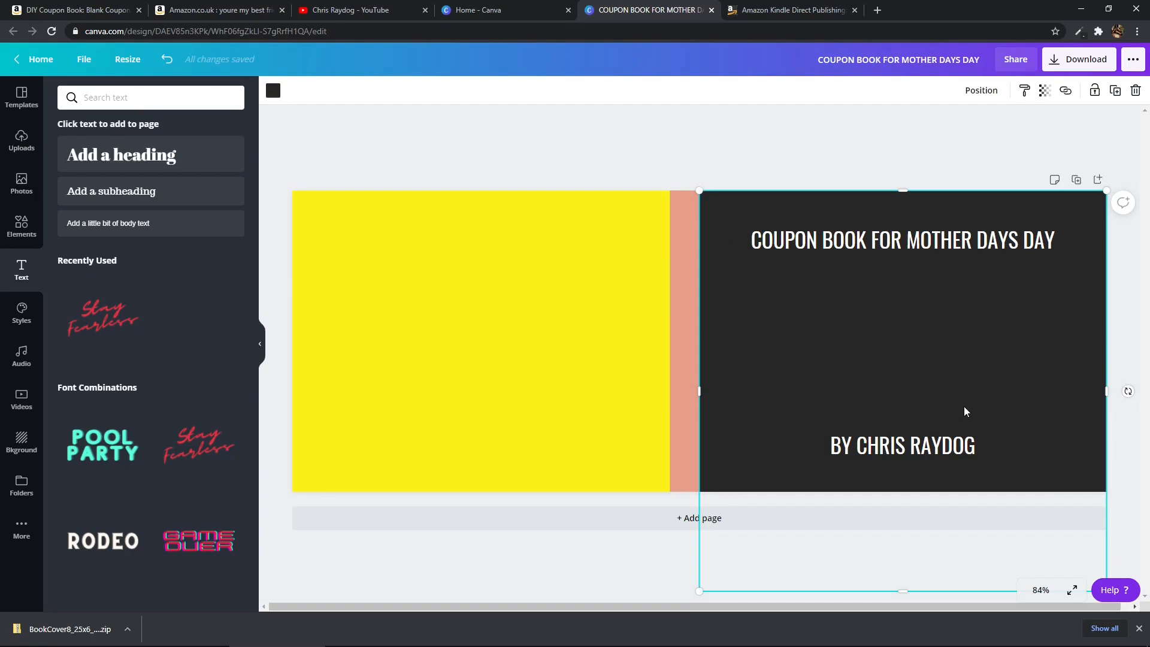
Set the dark front cover square's transparency to 60 to see the KDP template underneath
{"action": "left_click", "coordinate": [1046, 98]}
{"action": "left_click_drag", "start_coordinate": [1006, 127], "coordinate": [975, 127]}
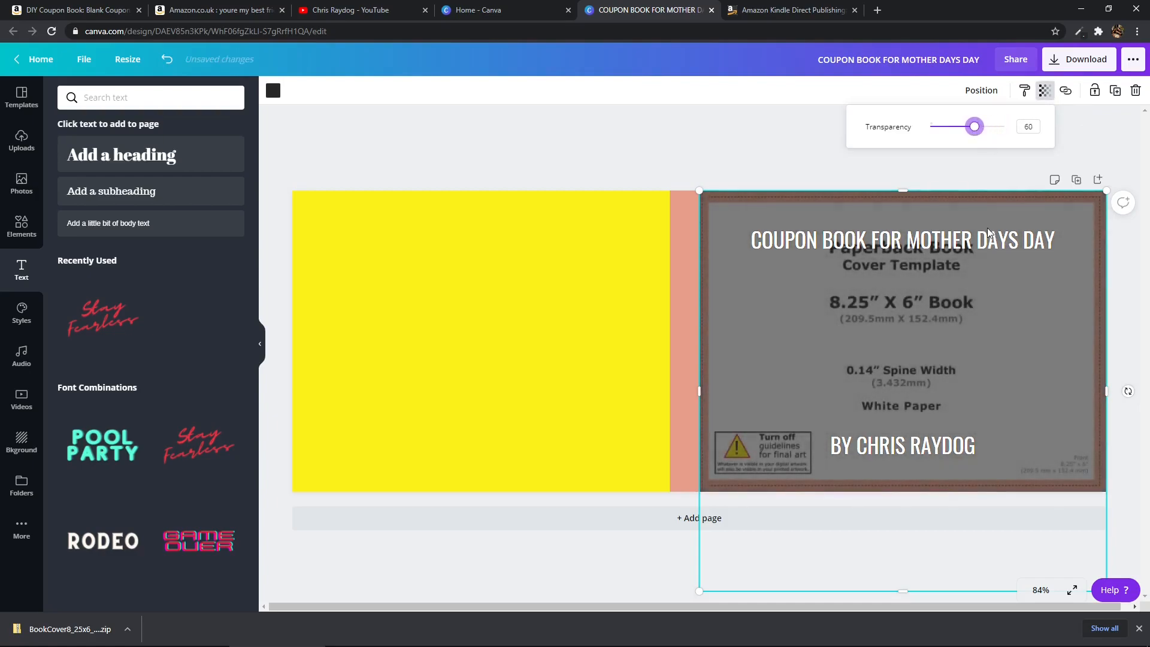
{"action": "left_click", "coordinate": [558, 559]}
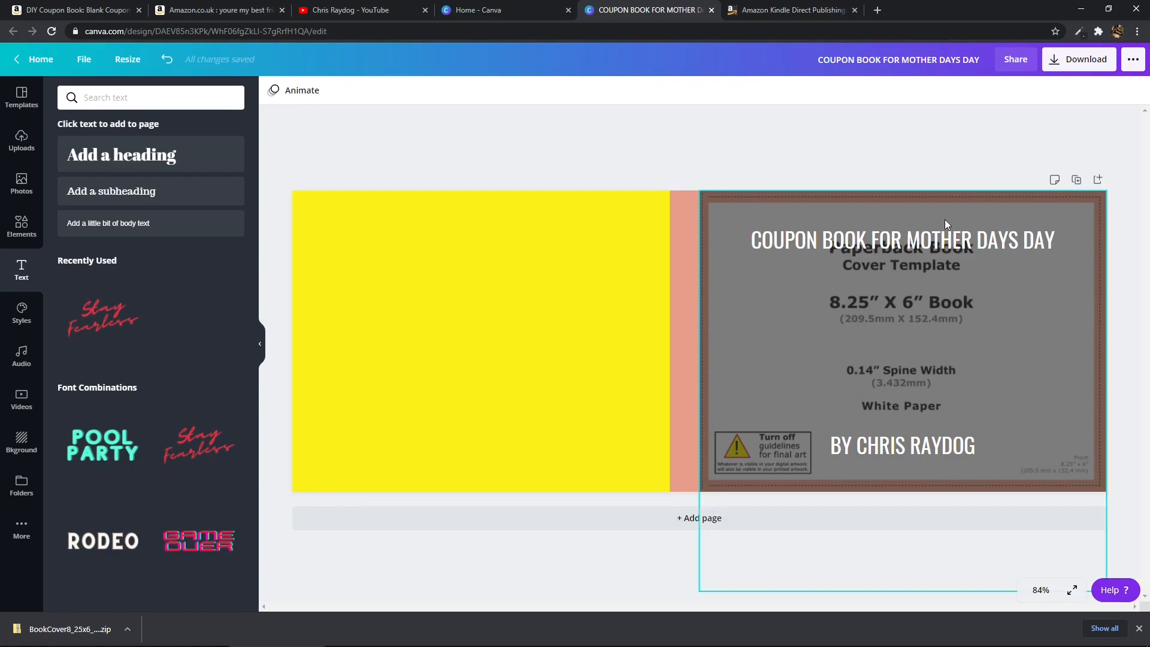
Try the title over the template's border at the cover's upper edge, and move it back inside the safe area
{"action": "left_click", "coordinate": [947, 240]}
{"action": "left_click_drag", "start_coordinate": [947, 240], "coordinate": [940, 208]}
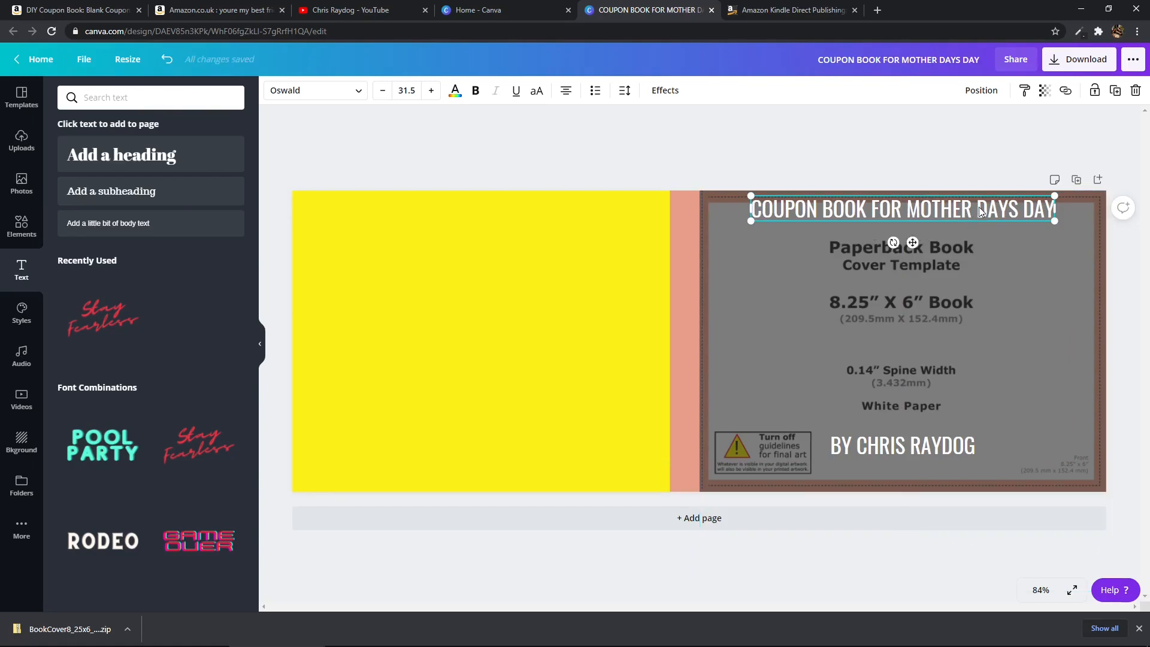
{"action": "left_click_drag", "start_coordinate": [979, 210], "coordinate": [1021, 232]}
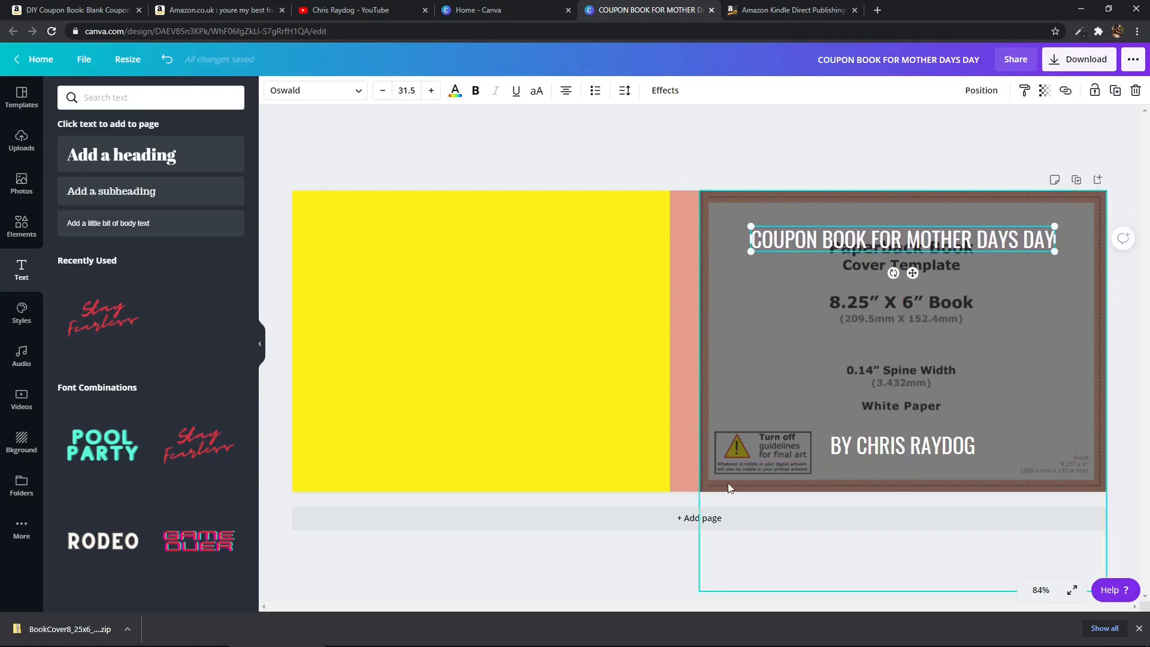
Move the dark front cover square aside, delete the KDP template image beneath it, and put the square back over the front cover
{"action": "left_click", "coordinate": [887, 324]}
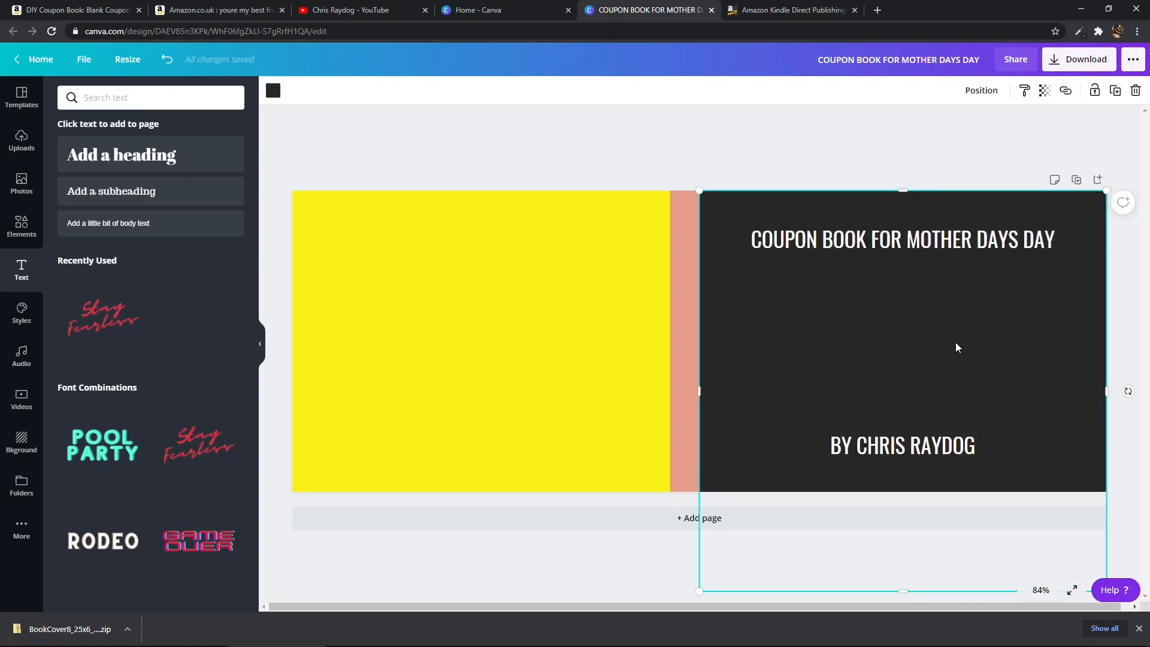
{"action": "left_click_drag", "start_coordinate": [956, 346], "coordinate": [742, 293]}
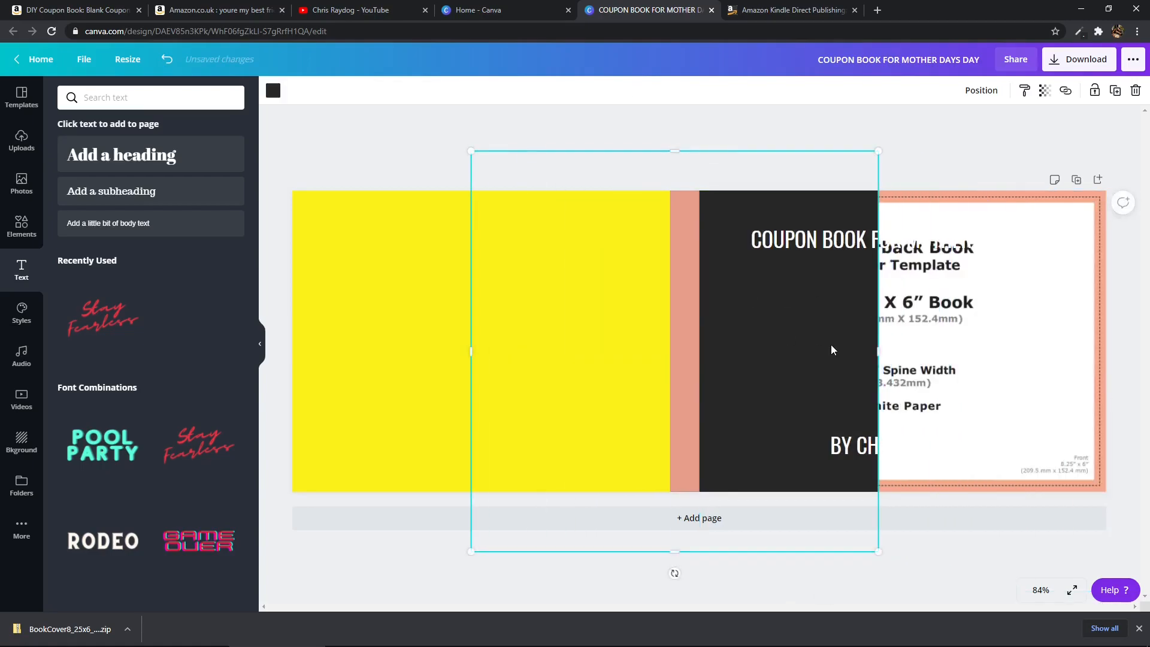
{"action": "left_click", "coordinate": [999, 378]}
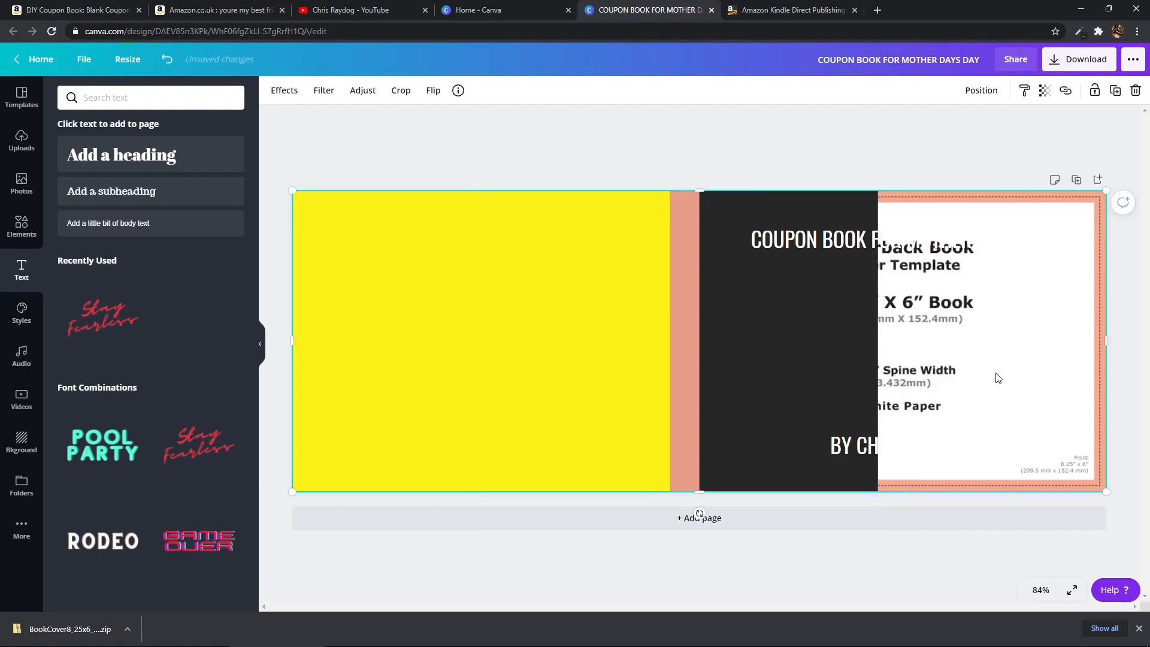
{"action": "key", "text": "Delete"}
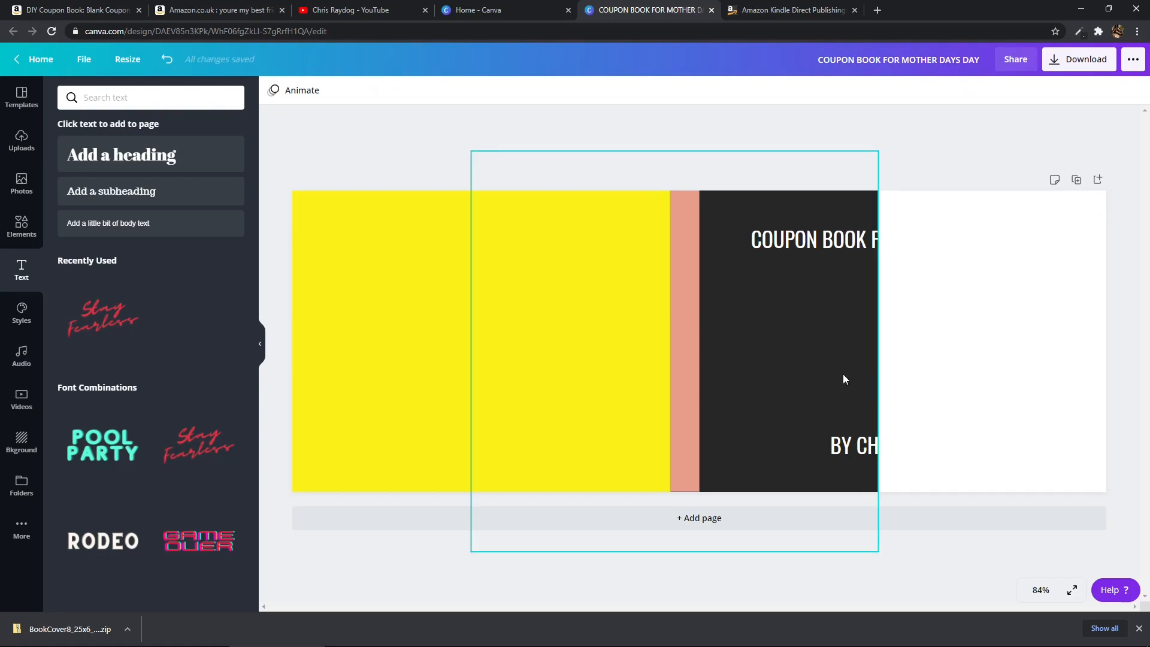
{"action": "left_click_drag", "start_coordinate": [840, 378], "coordinate": [1055, 362]}
{"action": "left_click", "coordinate": [713, 138]}
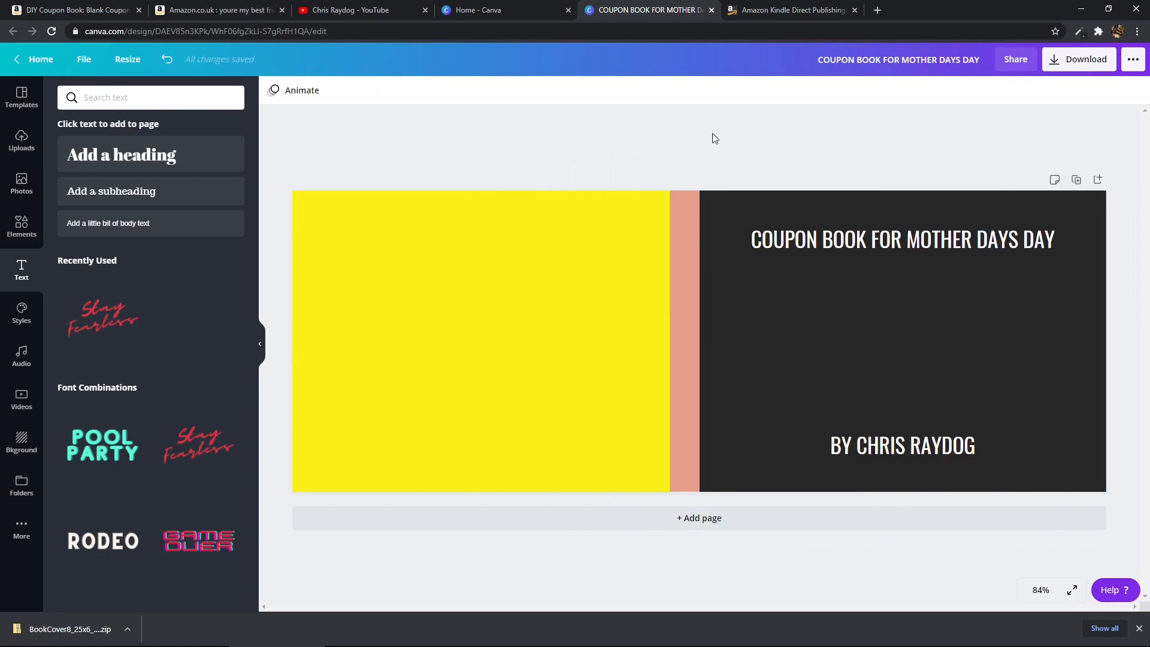
Check the file types offered for downloading the finished cover, including PDF print, and close the download options
{"action": "left_click", "coordinate": [1078, 58]}
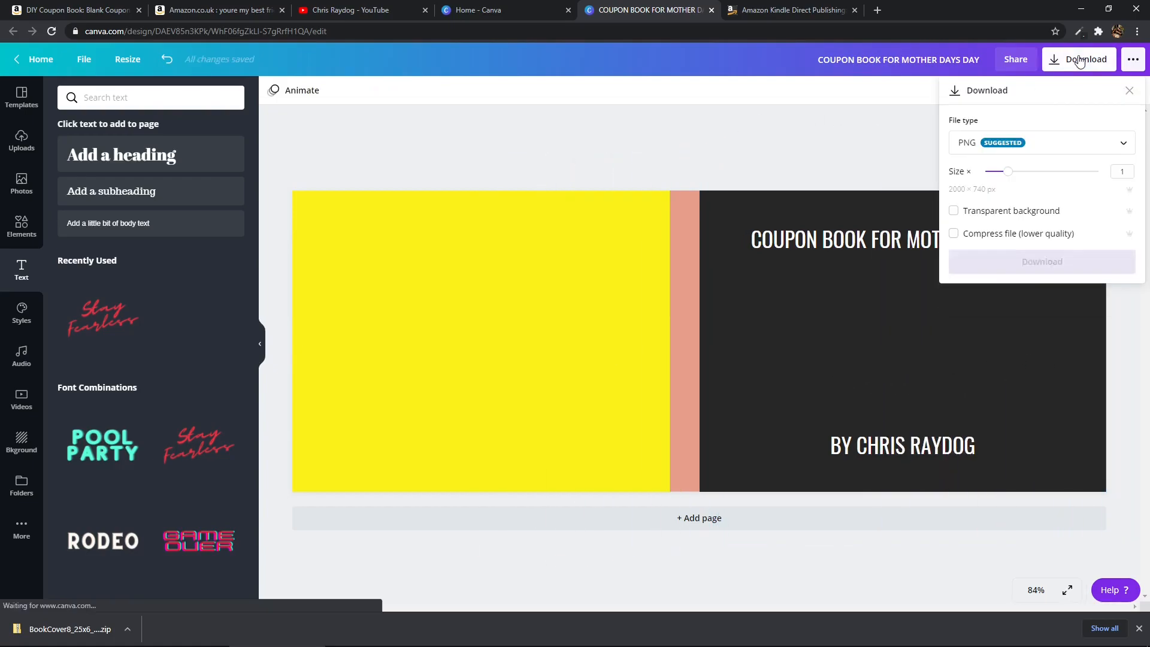
{"action": "left_click", "coordinate": [1053, 137]}
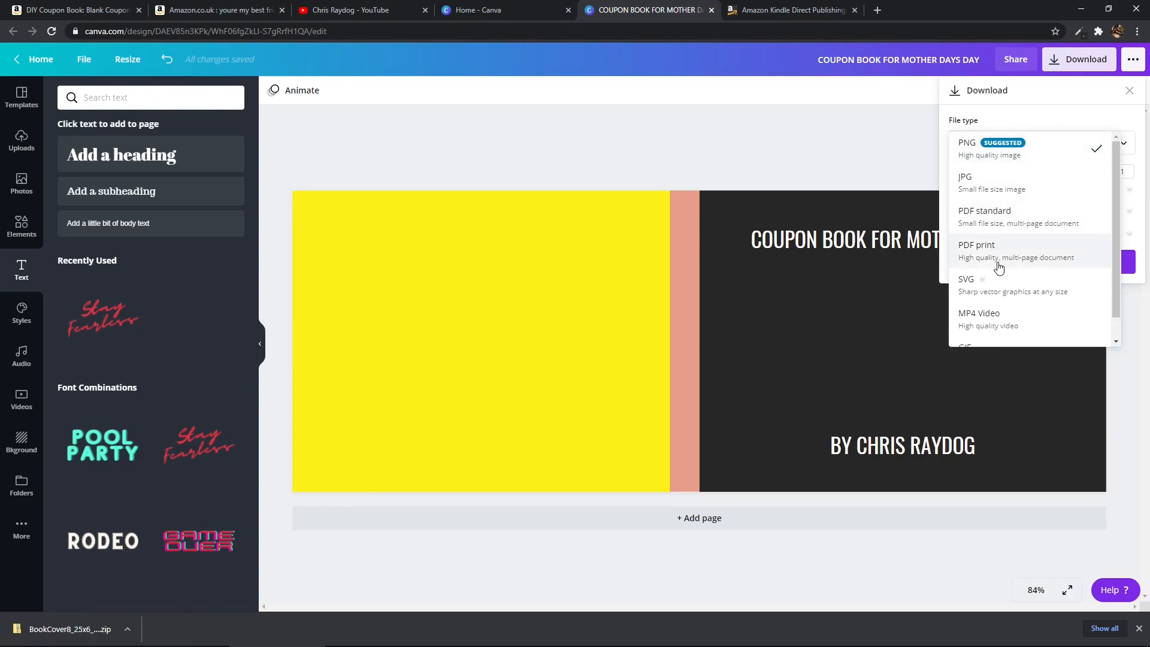
{"action": "left_click", "coordinate": [838, 147]}
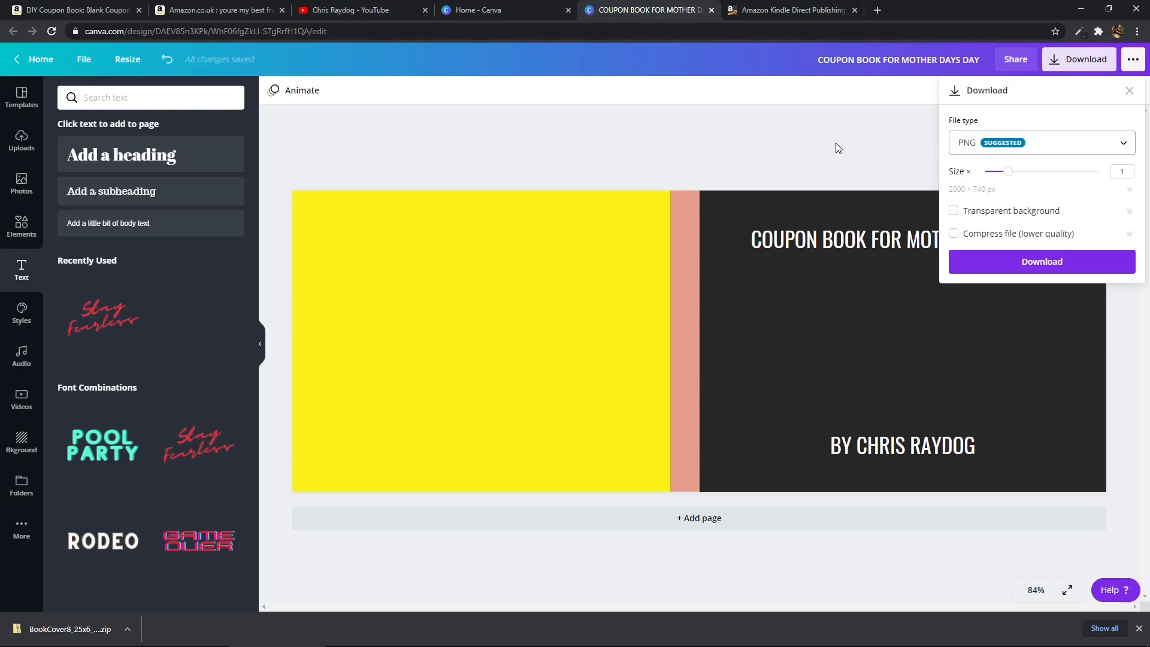
{"action": "left_click", "coordinate": [836, 144]}
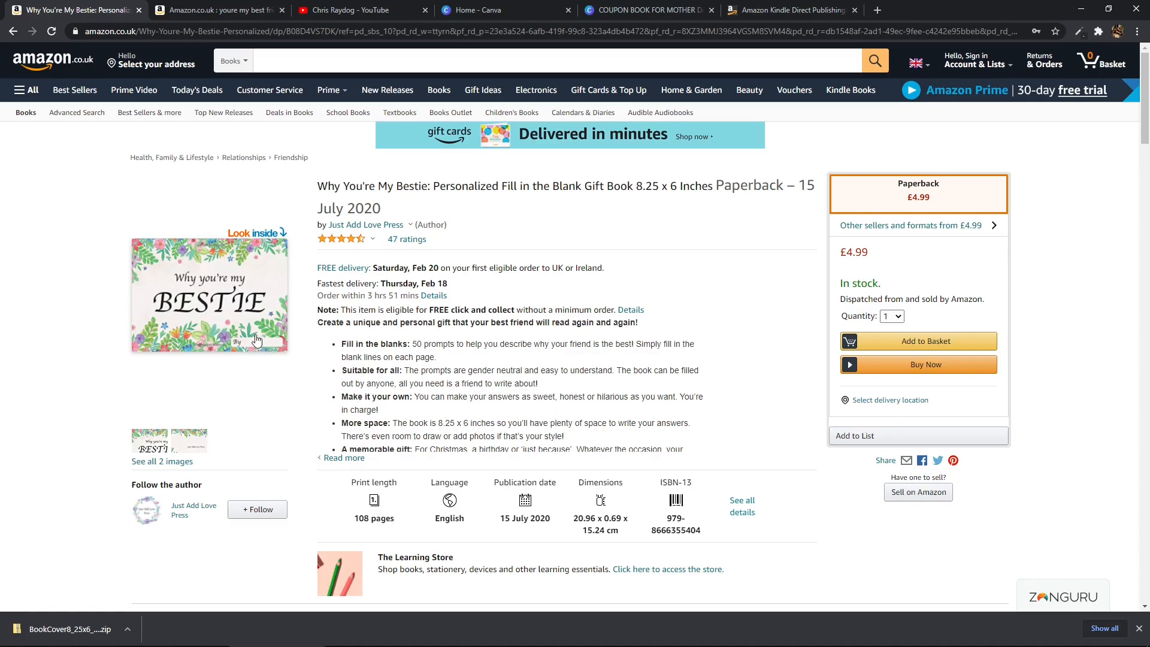
Preview the Amazon book "Why You're My Bestie" and page through its cover and first numbered fill-in-the-blank prompts
{"action": "left_click", "coordinate": [245, 320]}
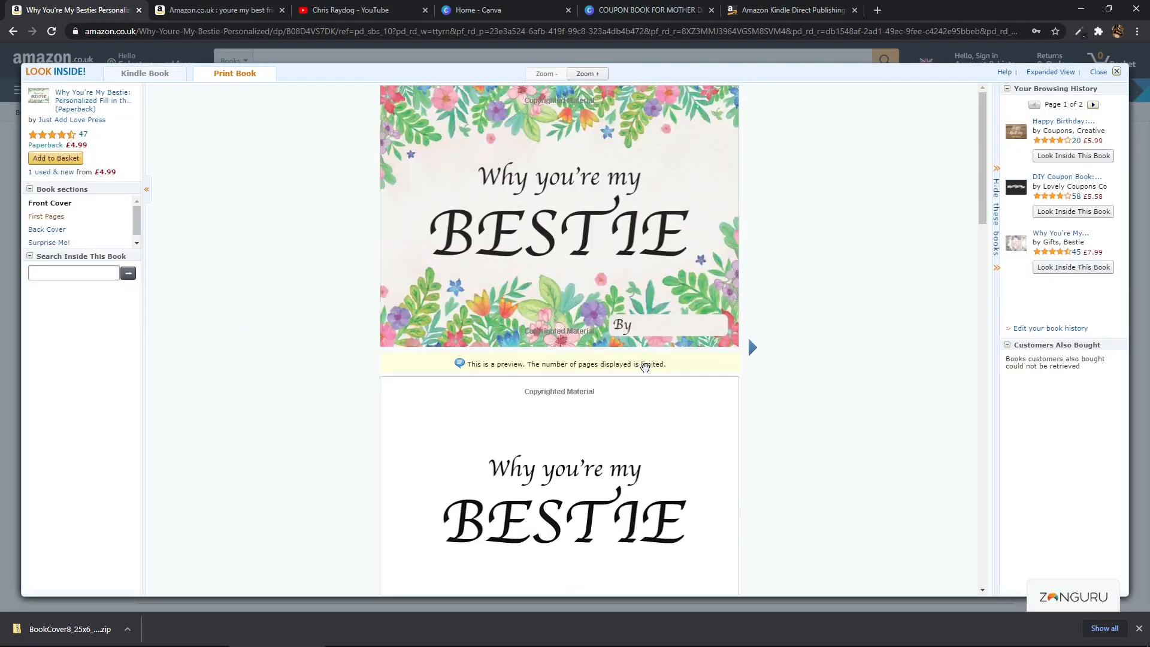
{"action": "left_click", "coordinate": [753, 348]}
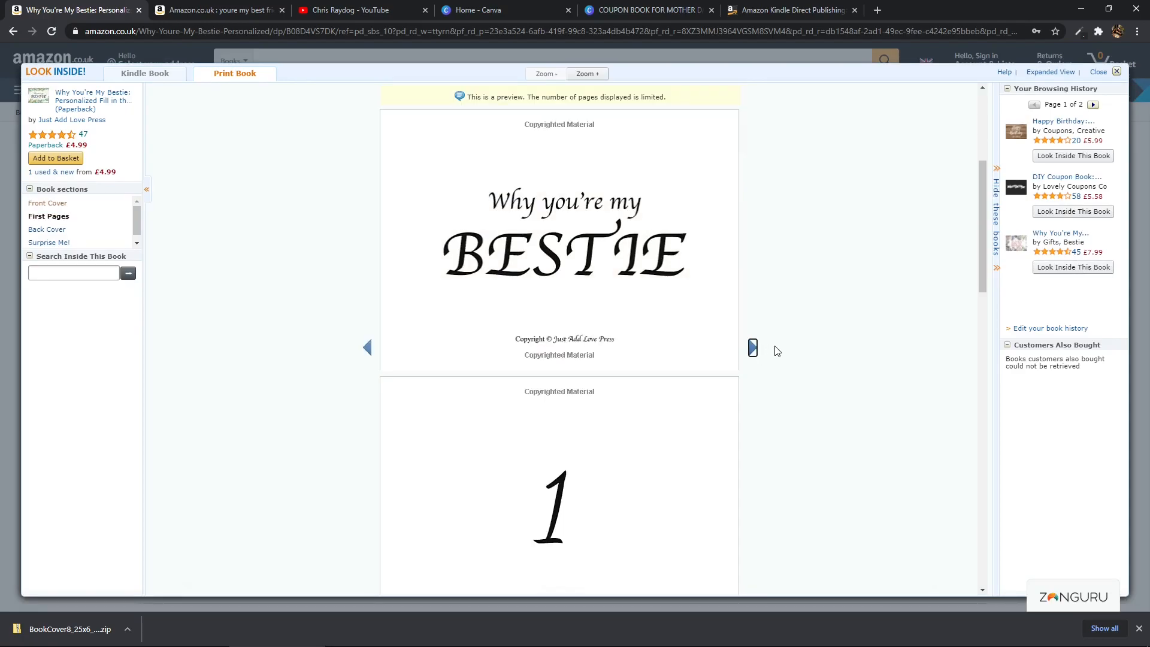
{"action": "left_click", "coordinate": [753, 348]}
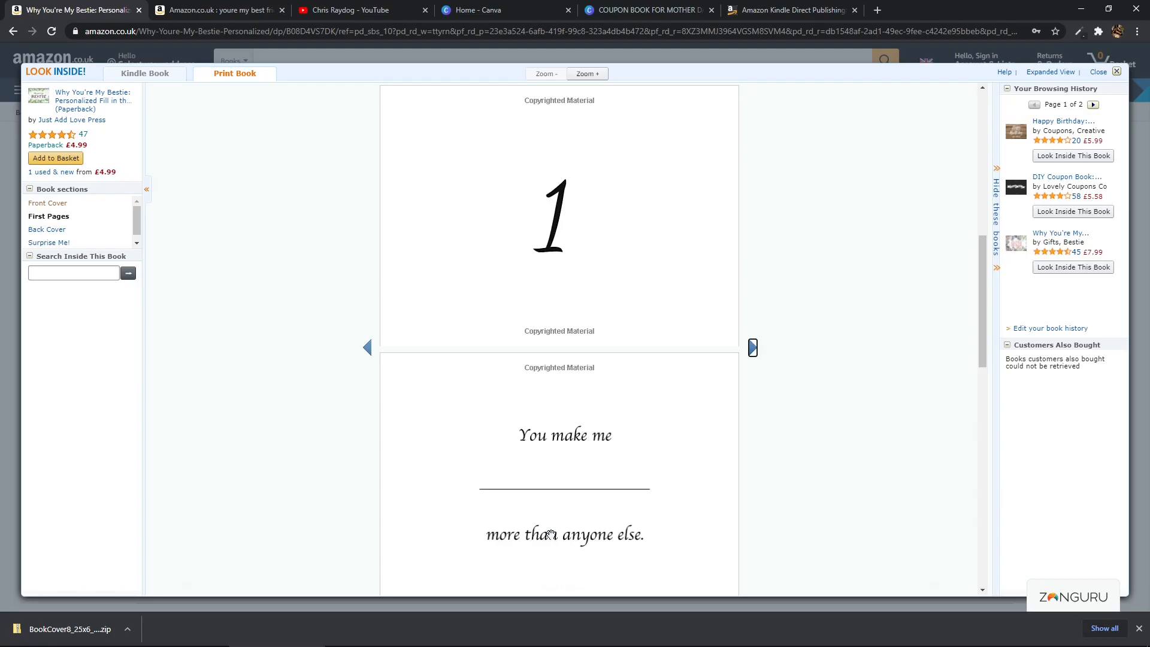
{"action": "left_click", "coordinate": [753, 347]}
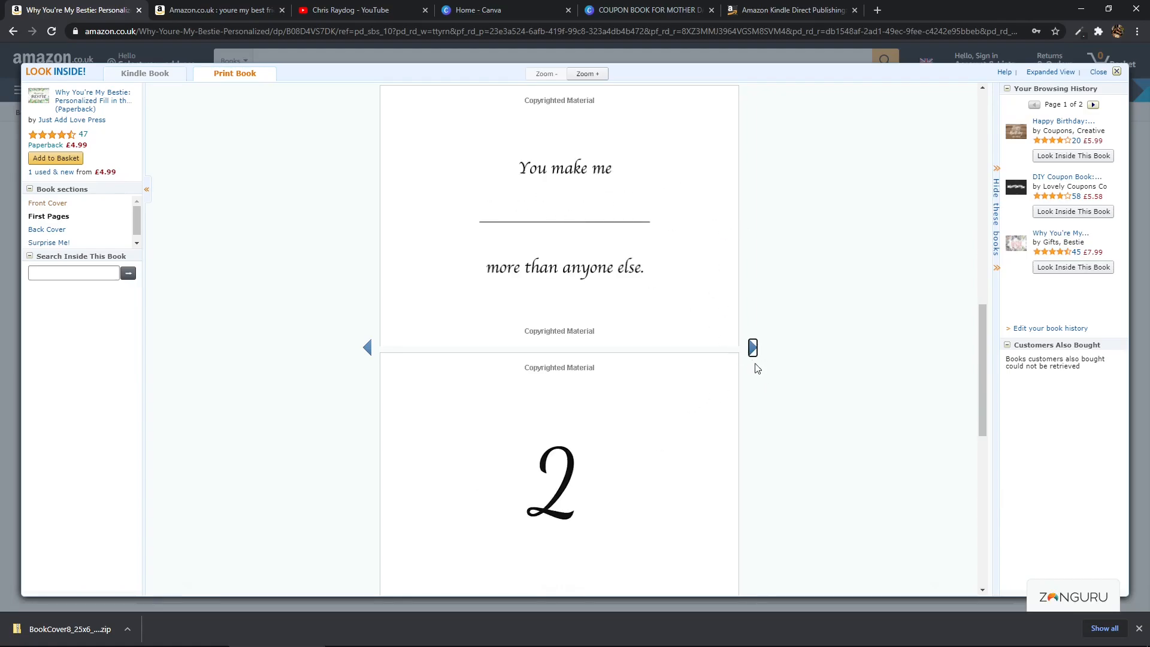
{"action": "left_click", "coordinate": [753, 349]}
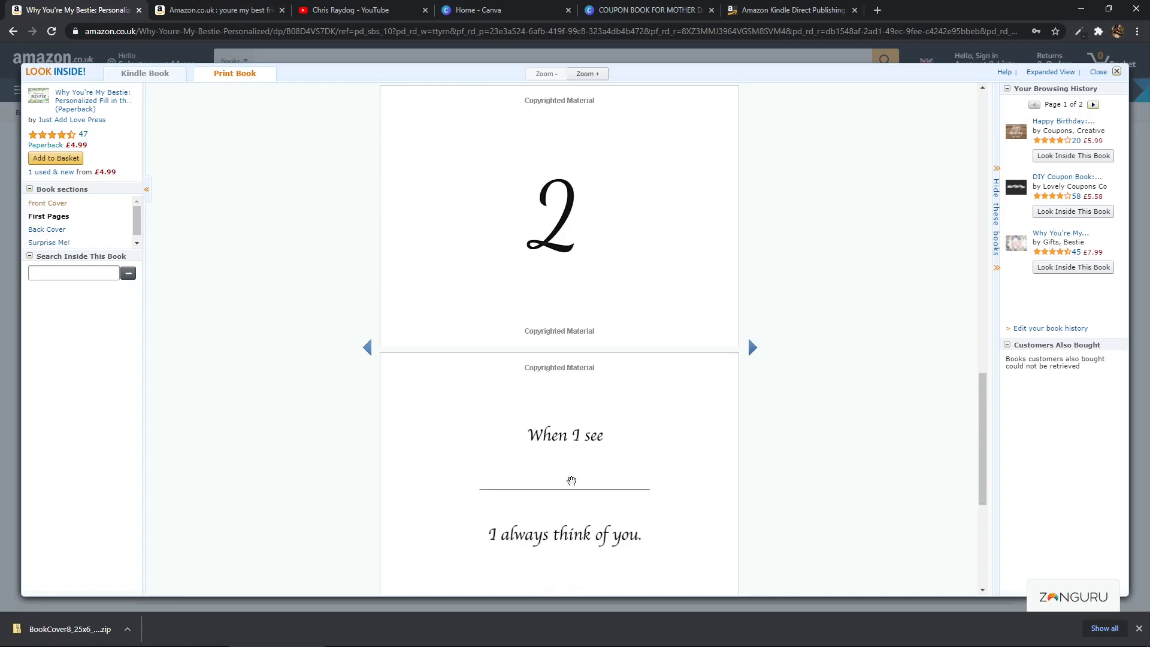